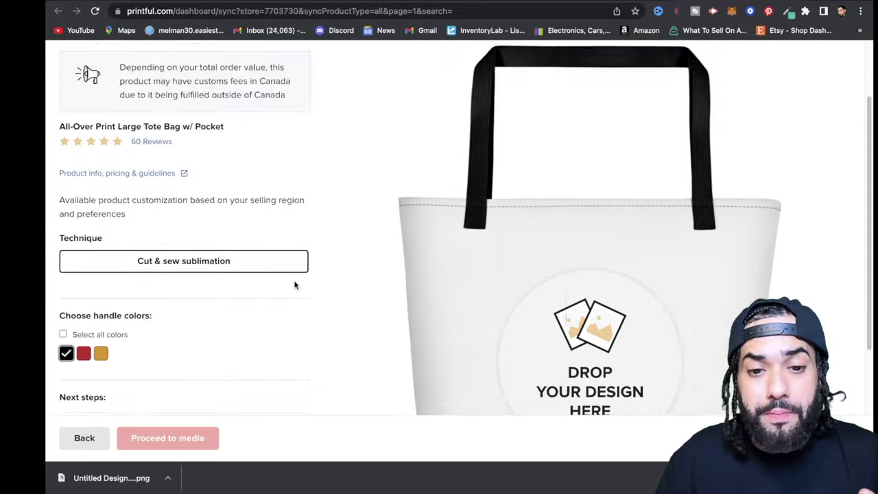
Step: Open the premium images library for the tote bag design and dismiss the introductory tip
scroll(302, 288, down, 3)
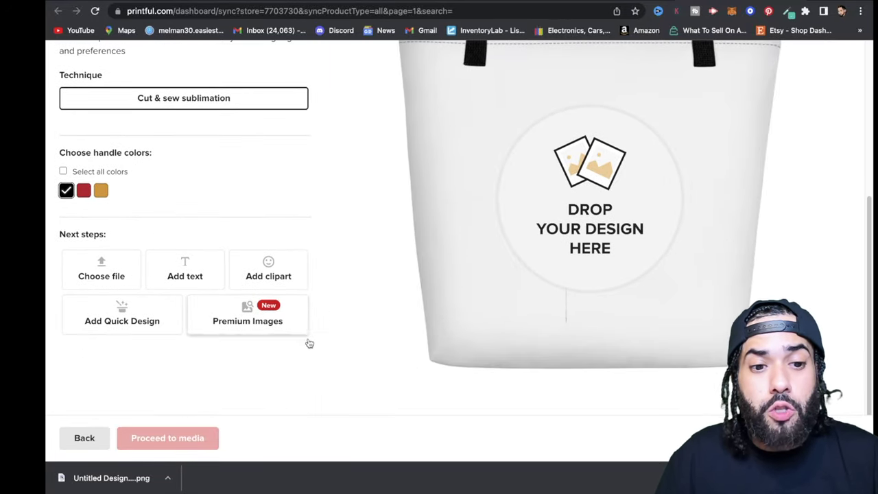
click(265, 317)
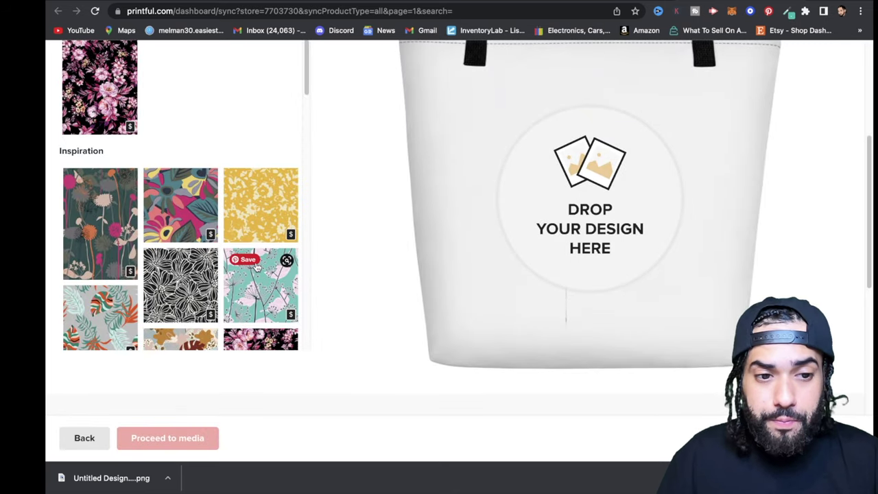
scroll(342, 207, up, 5)
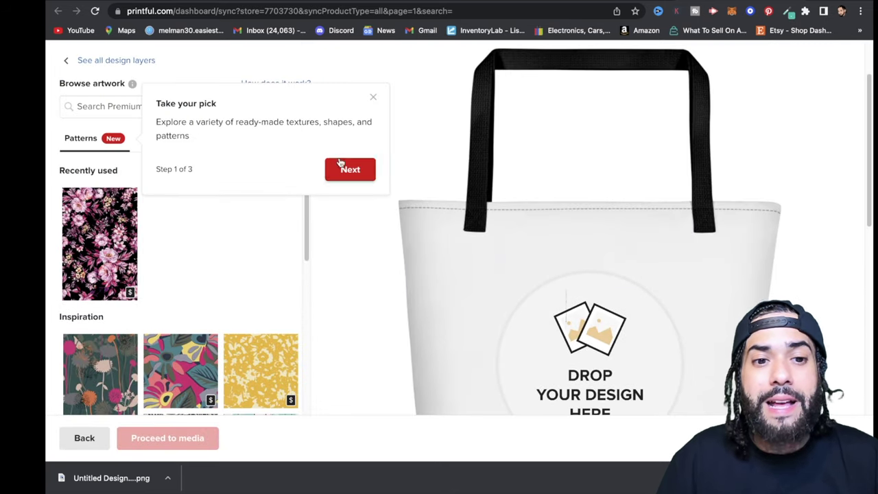
click(373, 100)
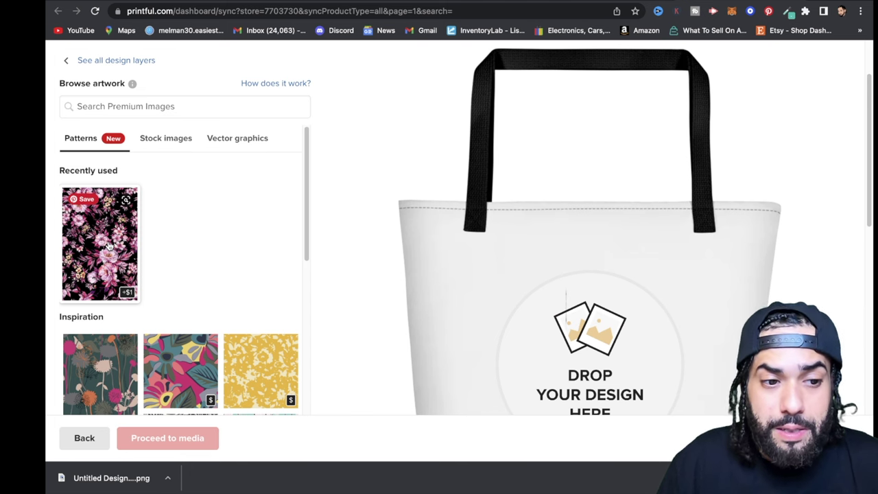
Step: Browse the inspiration patterns and apply the black pattern with pink flowers to the bag's main print file
scroll(113, 278, down, 3)
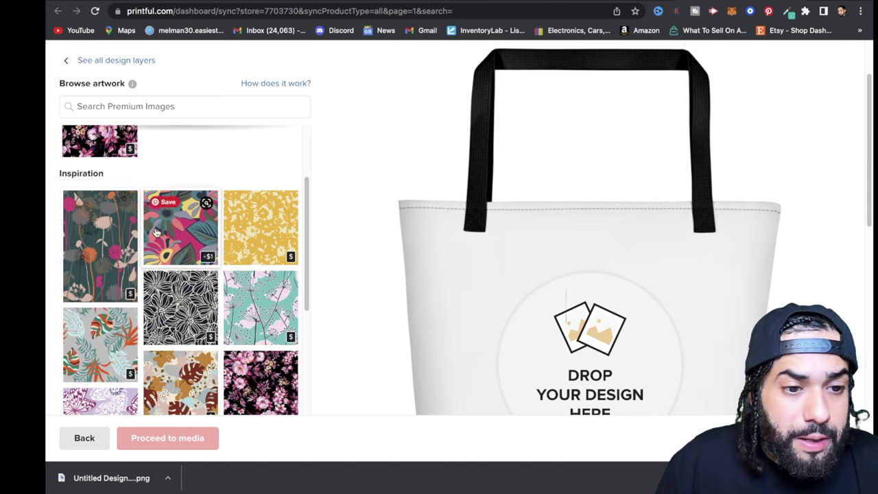
scroll(103, 253, down, 5)
scroll(152, 266, up, 10)
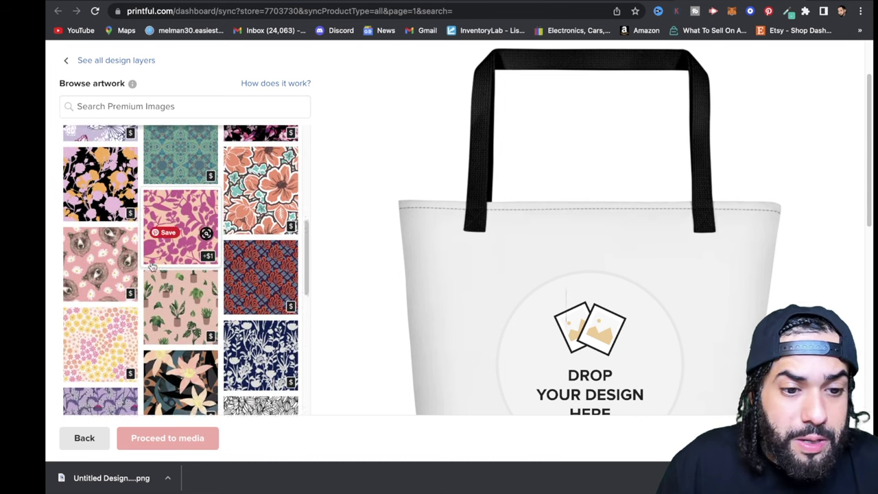
scroll(149, 253, down, 3)
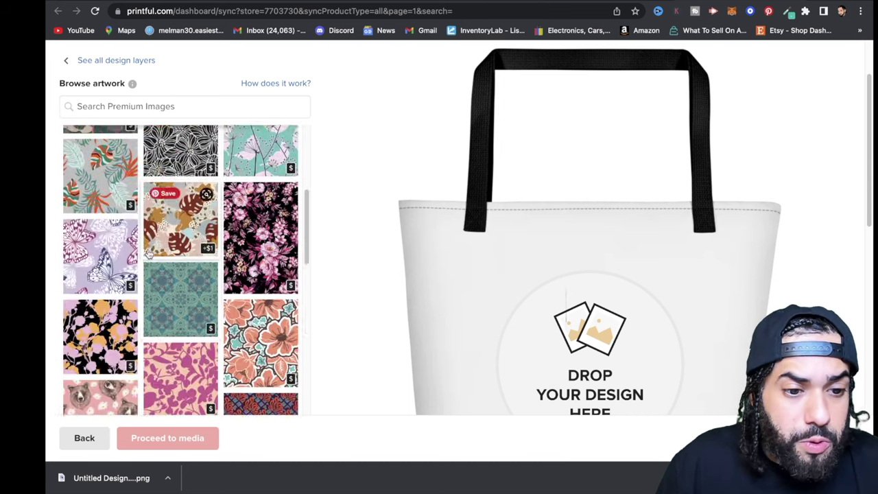
click(258, 235)
scroll(630, 295, down, 1)
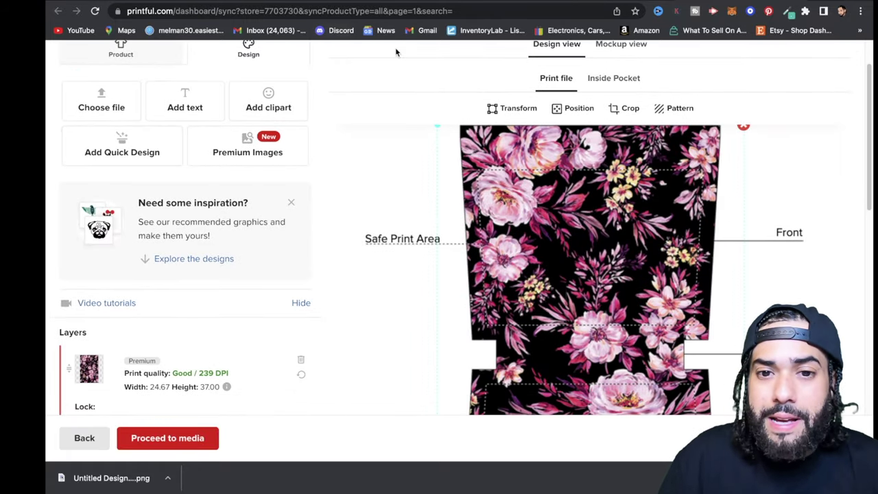
Step: Apply the same black and pink floral pattern to the bag's inside pocket and check its coverage
click(610, 78)
scroll(551, 253, down, 5)
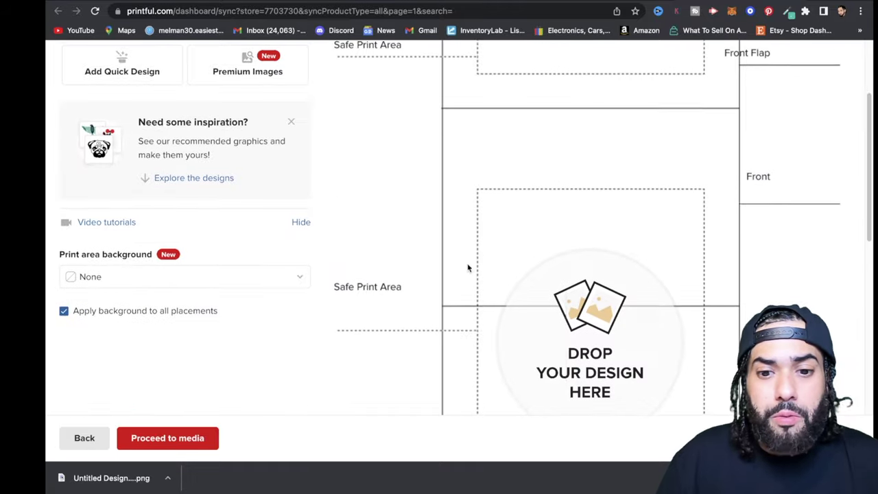
click(589, 322)
click(99, 330)
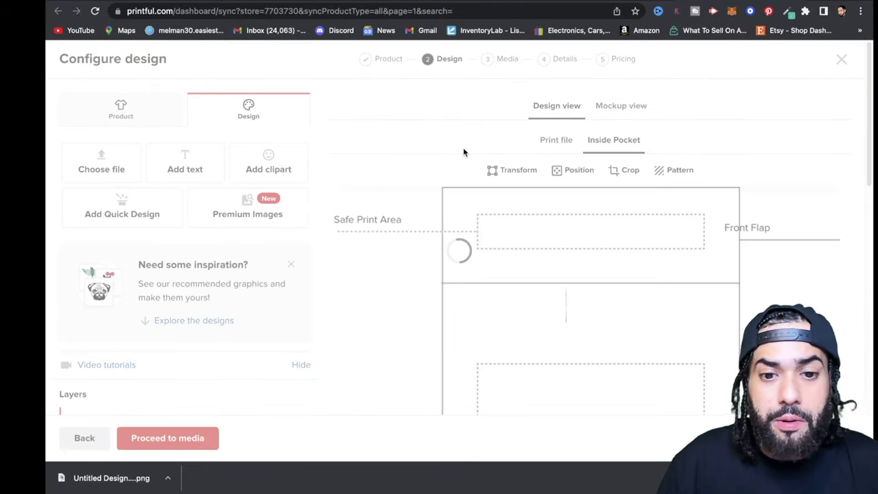
scroll(517, 274, down, 3)
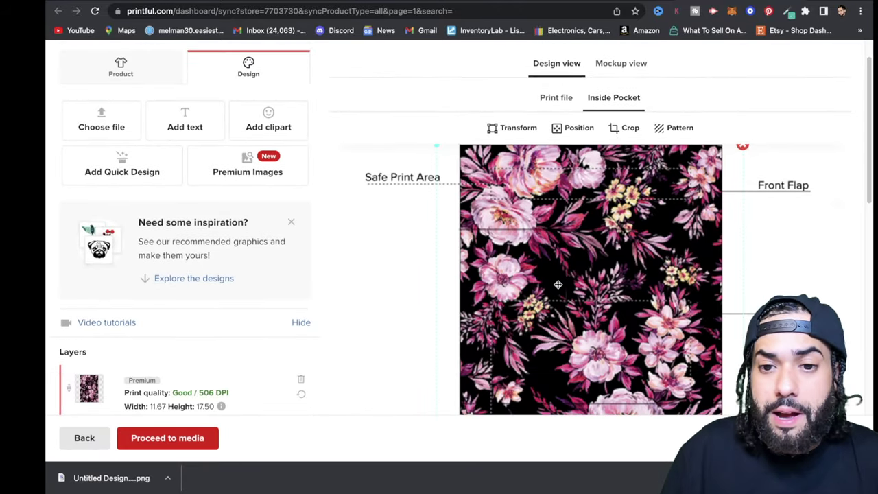
scroll(517, 274, down, 5)
scroll(395, 236, up, 3)
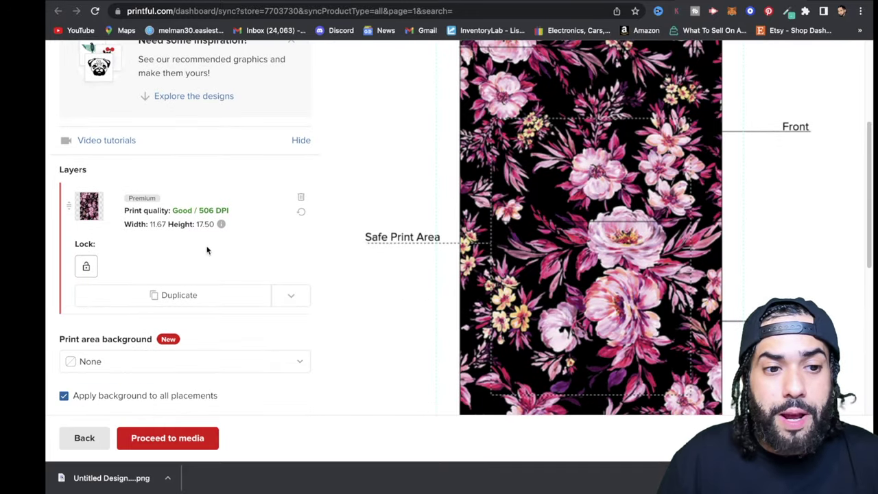
scroll(188, 215, down, 4)
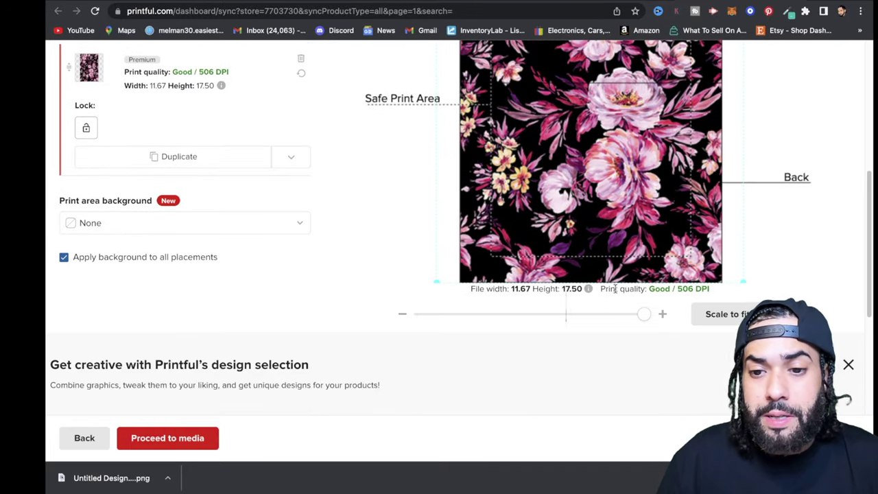
scroll(606, 299, up, 10)
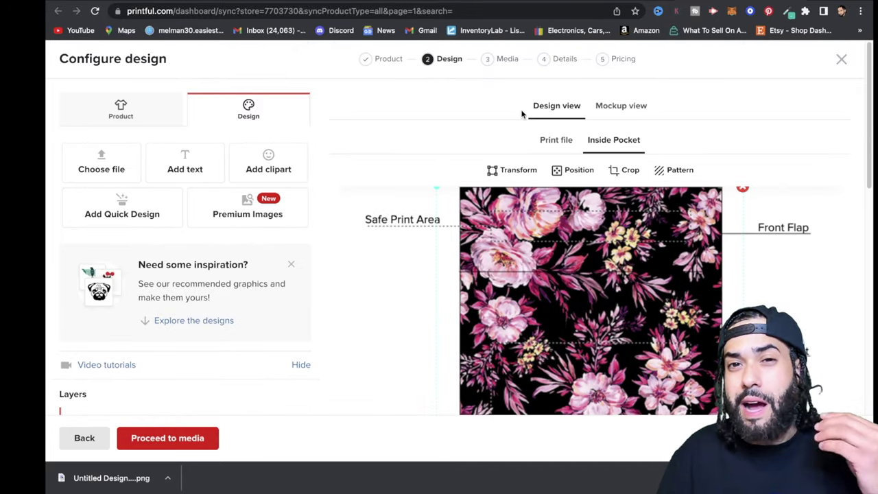
Step: Examine the tote bag mockups, including the front, back, carried and inside pocket images
click(624, 112)
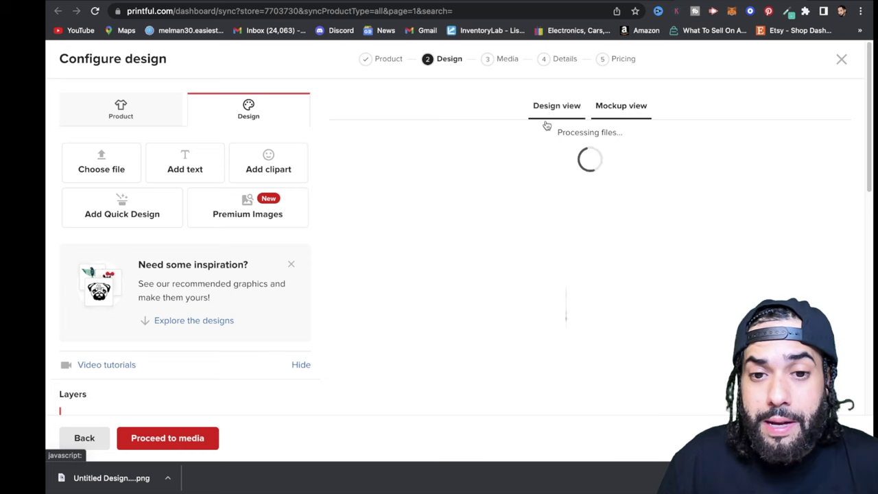
scroll(865, 198, down, 2)
scroll(865, 198, down, 5)
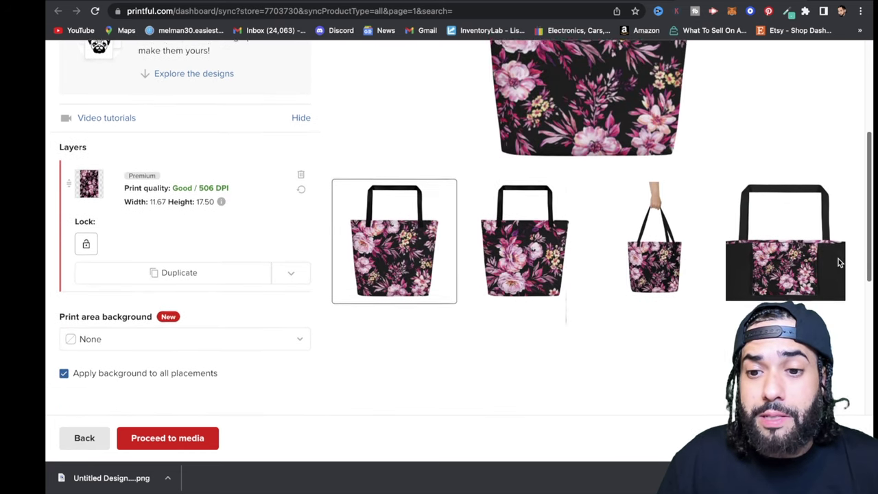
scroll(837, 260, up, 3)
scroll(838, 237, down, 2)
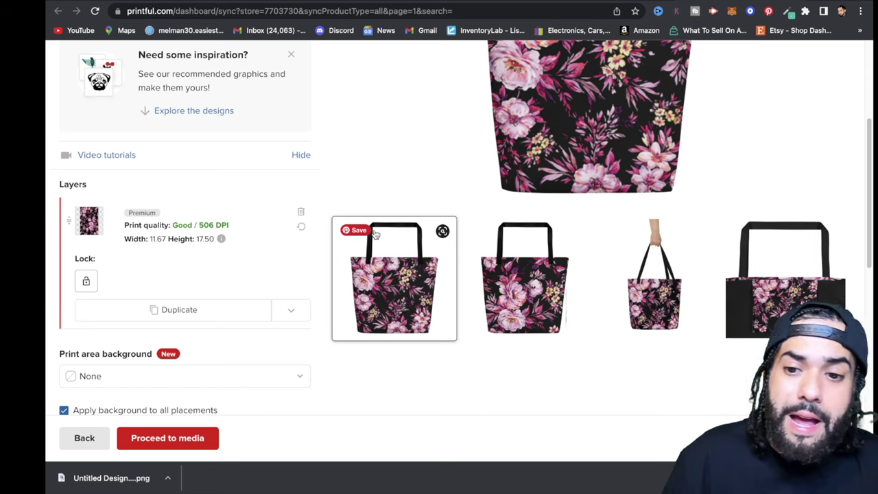
scroll(412, 268, up, 3)
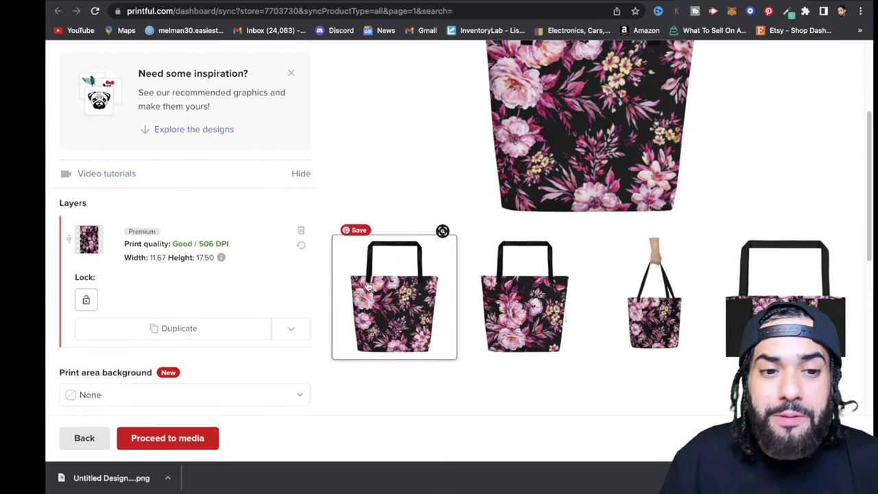
scroll(325, 297, up, 3)
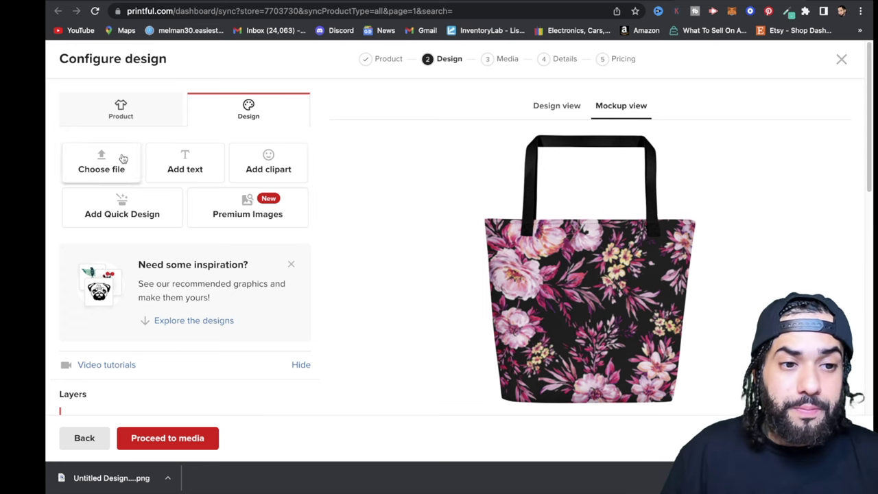
Step: Return to the product catalog and choose the All-Over Print Large Tote Bag w/ Pocket again for a blank design
click(82, 438)
click(373, 155)
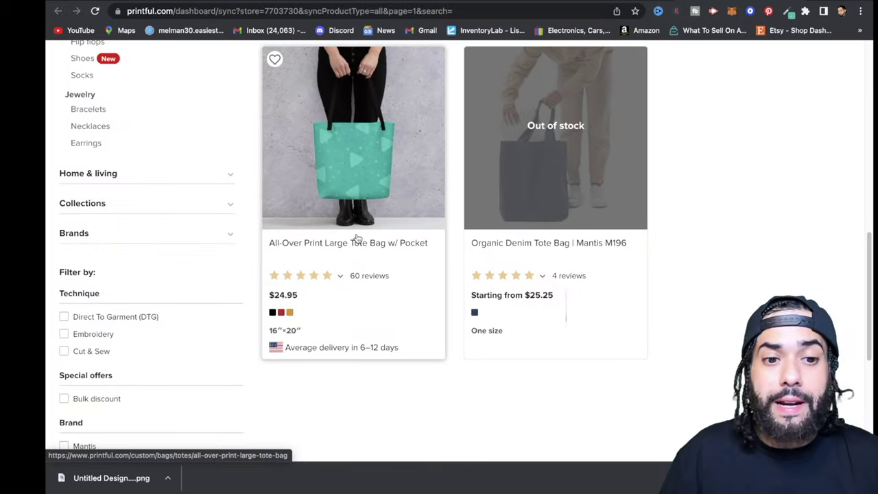
click(347, 246)
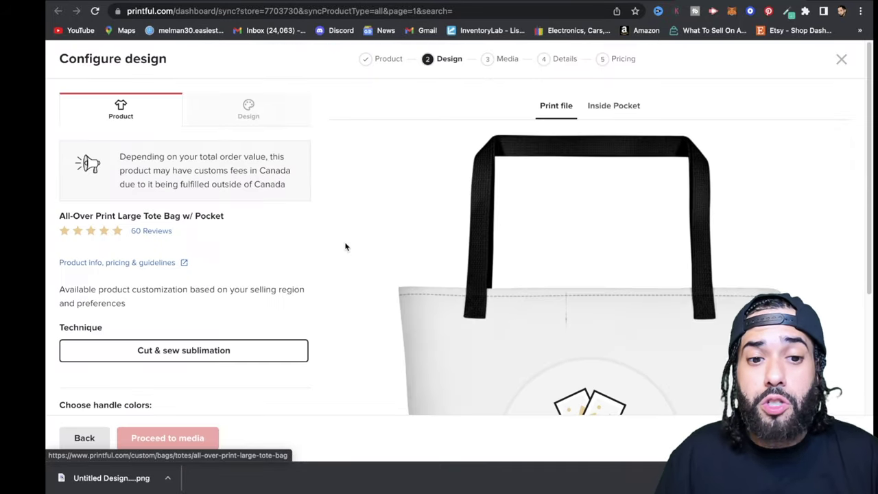
Step: Download the print file template from the tote bag's product information and switch to Adobe Illustrator
click(90, 262)
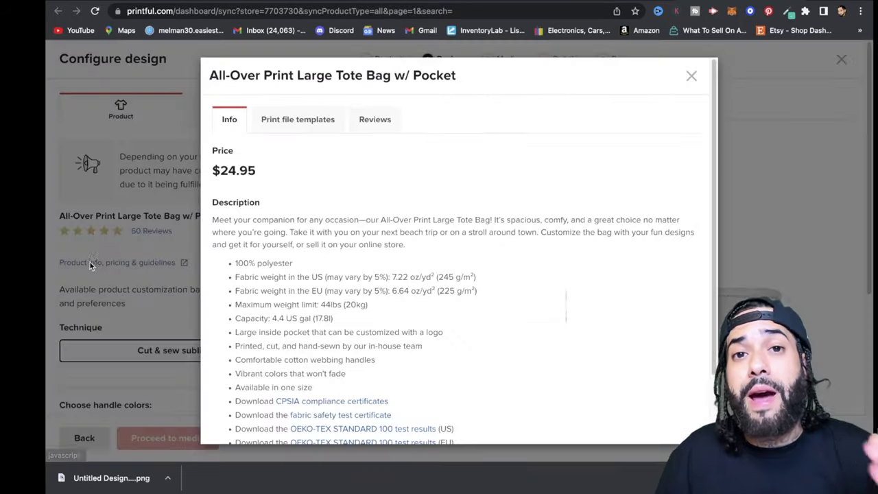
click(284, 118)
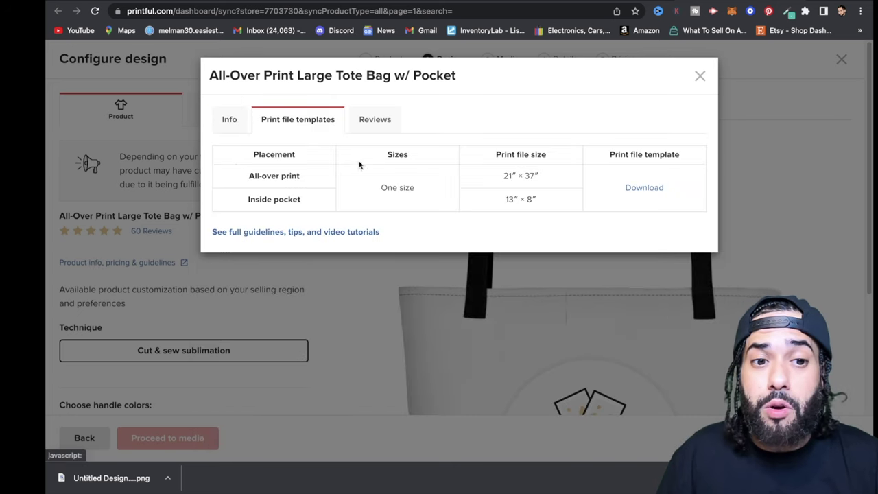
click(639, 195)
click(520, 179)
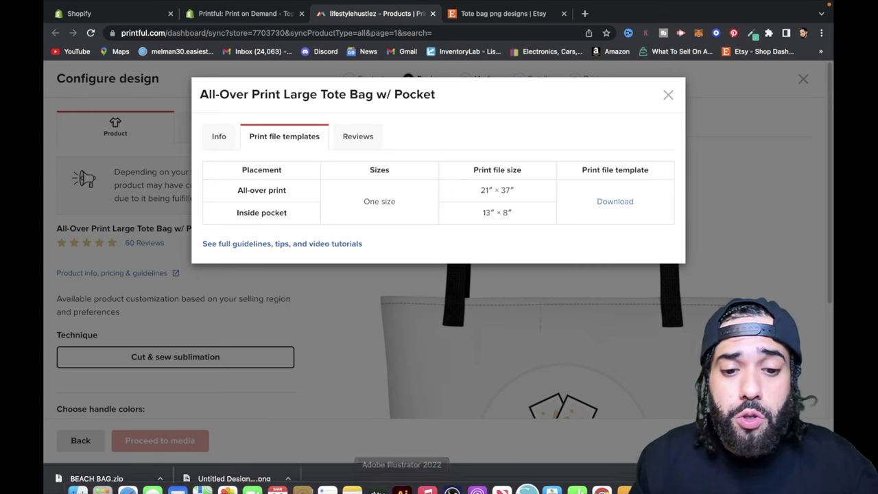
click(404, 475)
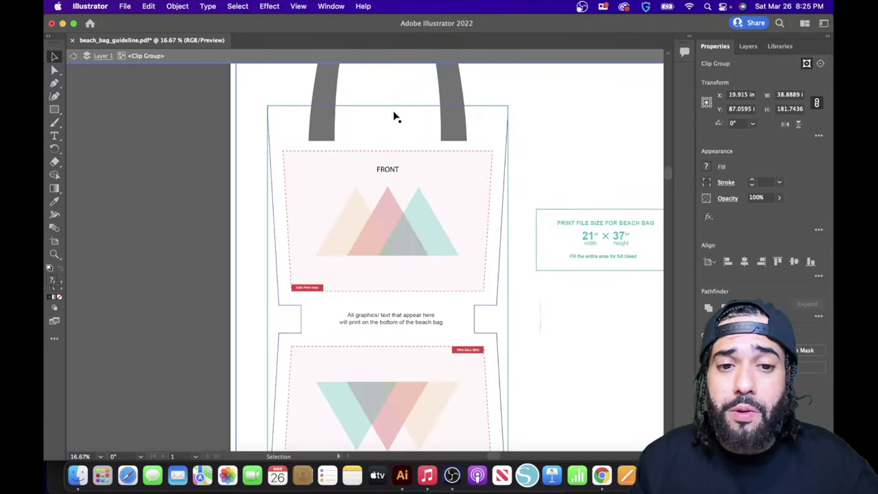
click(124, 8)
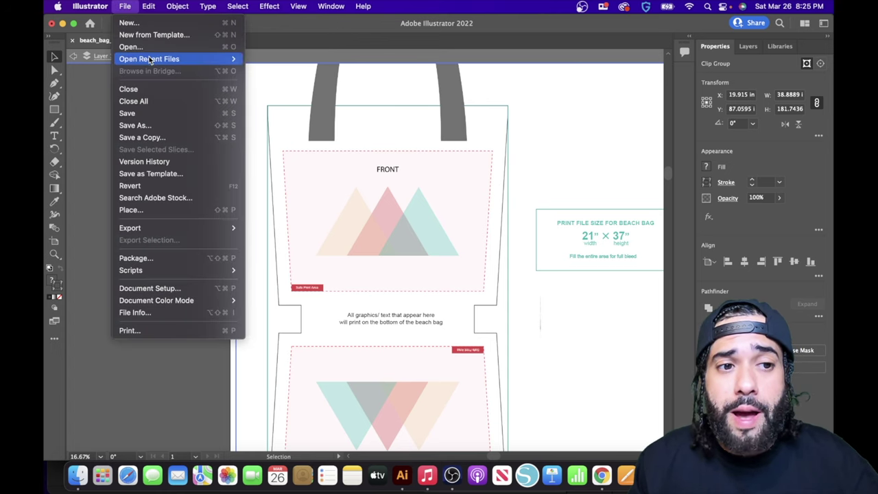
click(155, 47)
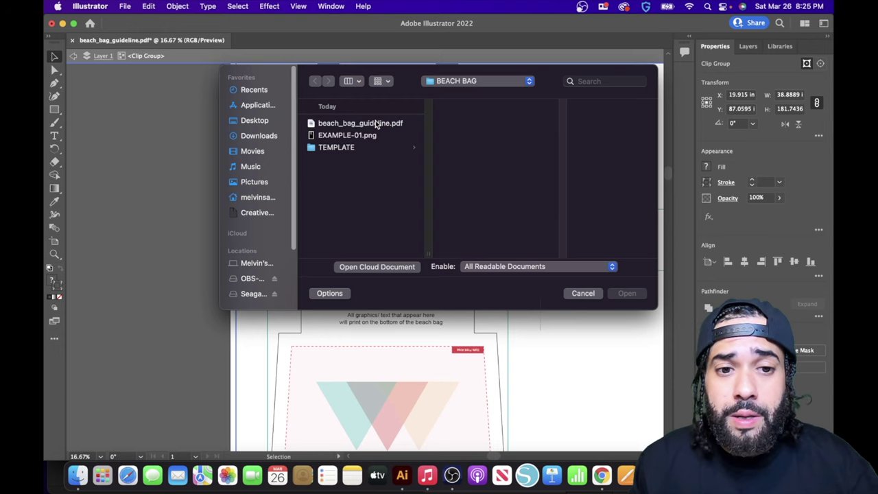
click(583, 293)
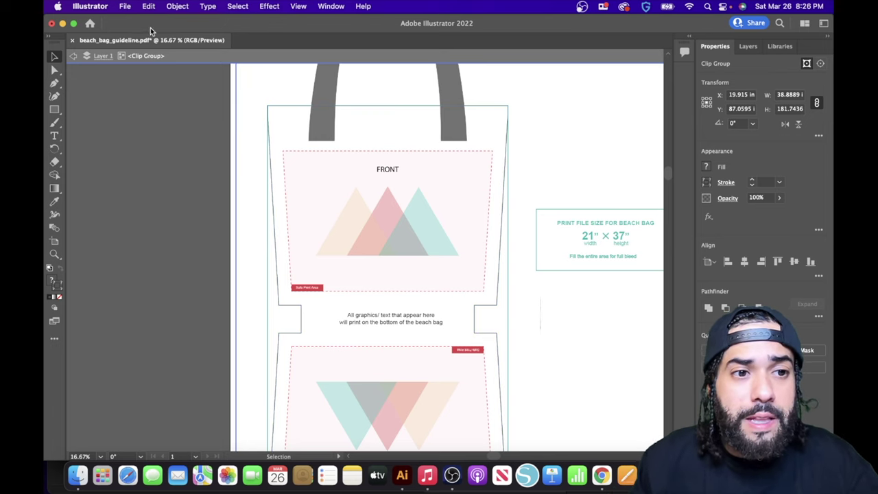
Step: Create a new portrait document 21 in wide and 37 in high, in CMYK color at 300 ppi
click(126, 10)
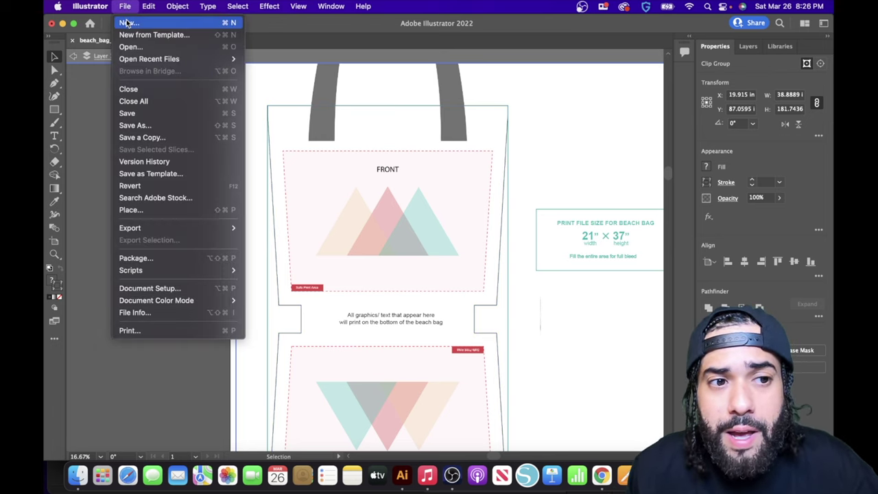
click(129, 21)
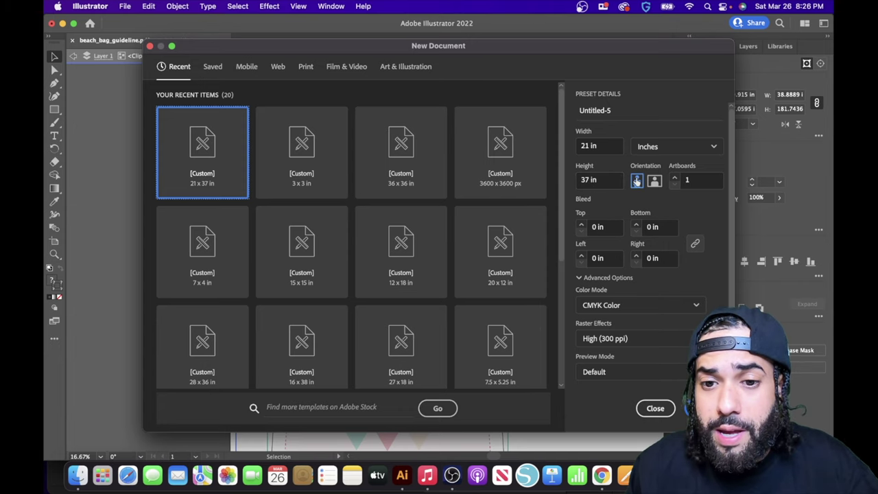
key(Return)
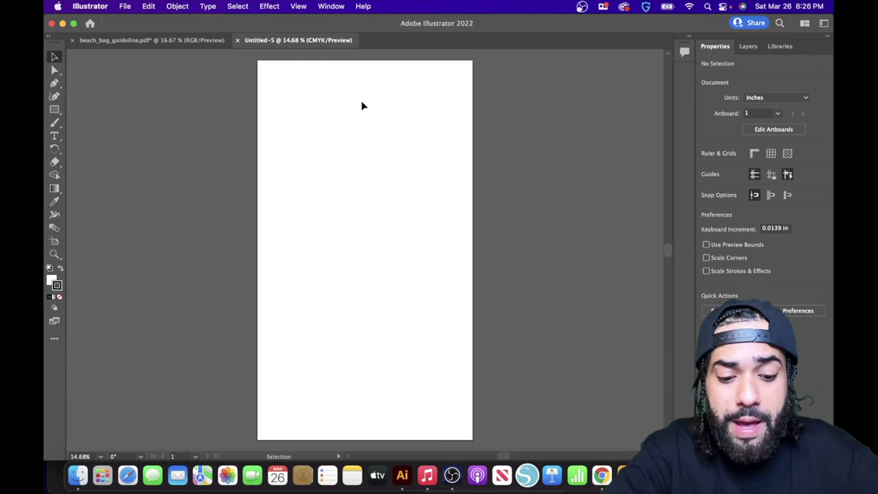
Step: Paste the copied beach bag template into the new document and align its print area outline with the artboard
key(super+shift+v)
key(v)
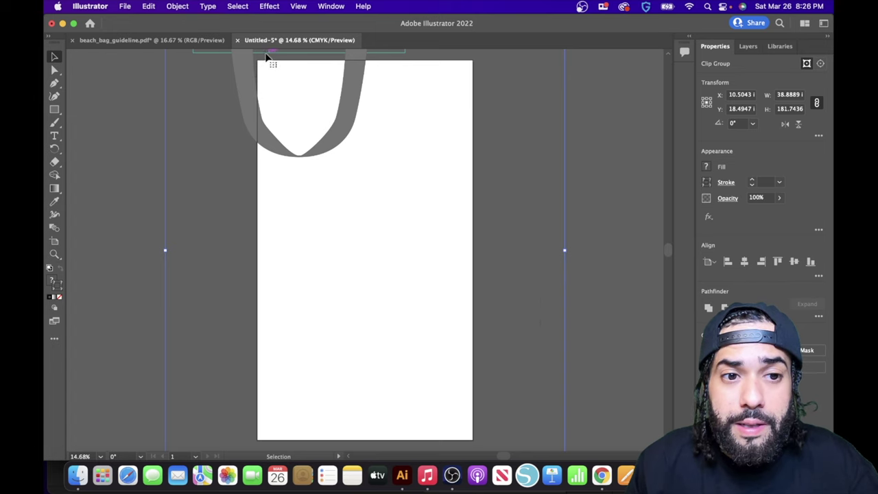
drag(266, 58, 319, 370)
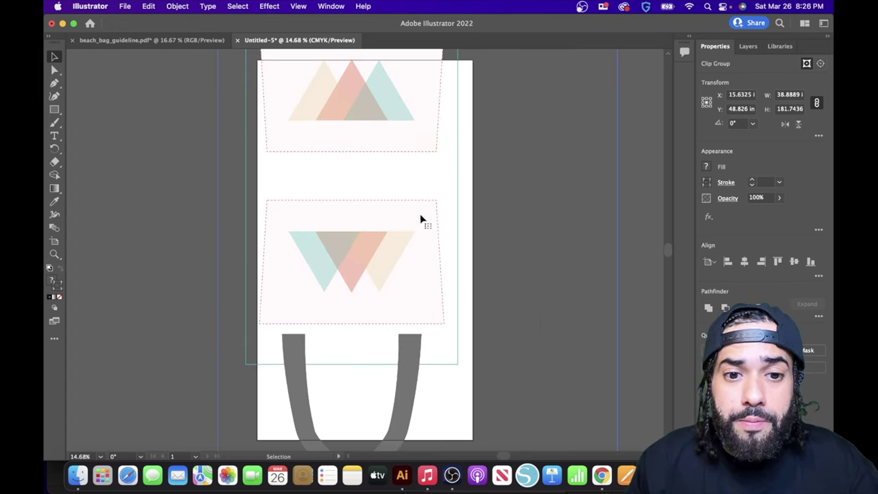
drag(421, 219, 526, 175)
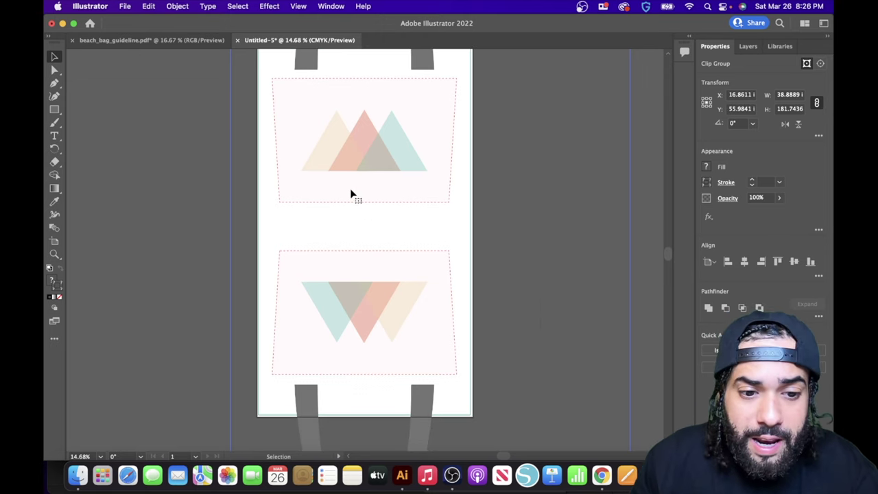
scroll(492, 266, down, 1)
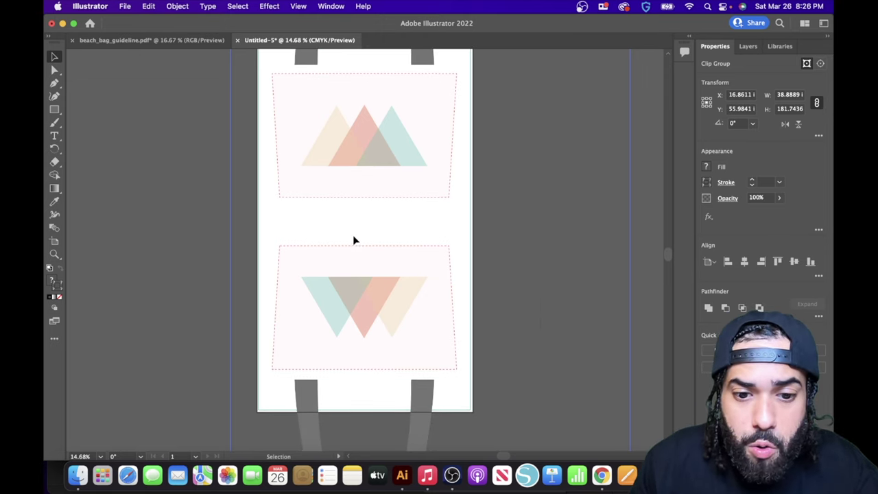
click(388, 229)
scroll(502, 239, up, 5)
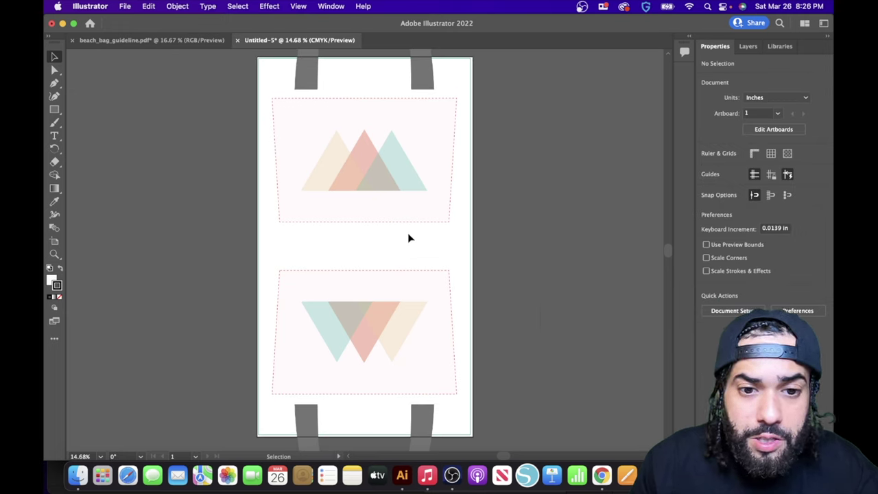
scroll(366, 187, down, 10)
scroll(391, 180, up, 15)
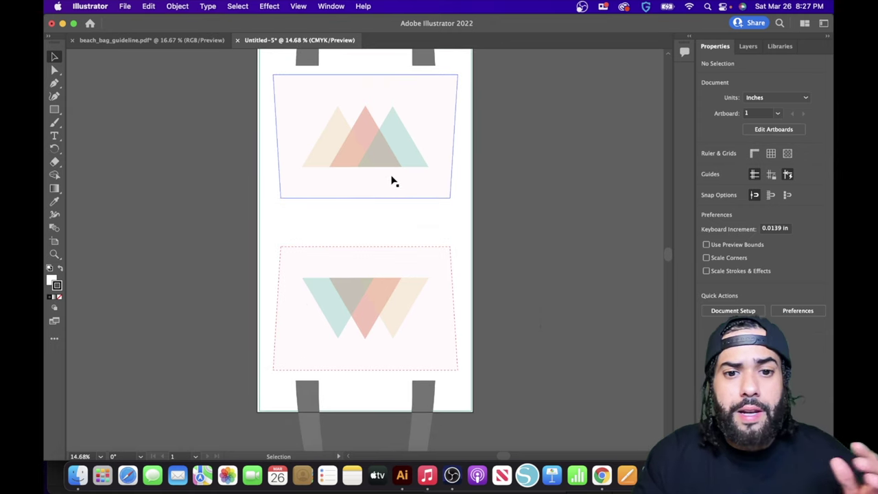
scroll(403, 165, down, 10)
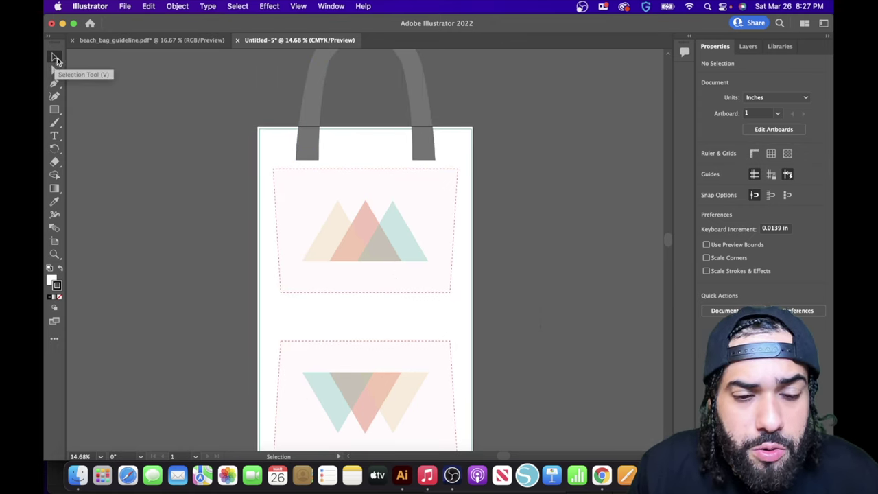
Step: Delete the coloured sample triangles from both bag panels inside the template's clip group
click(329, 235)
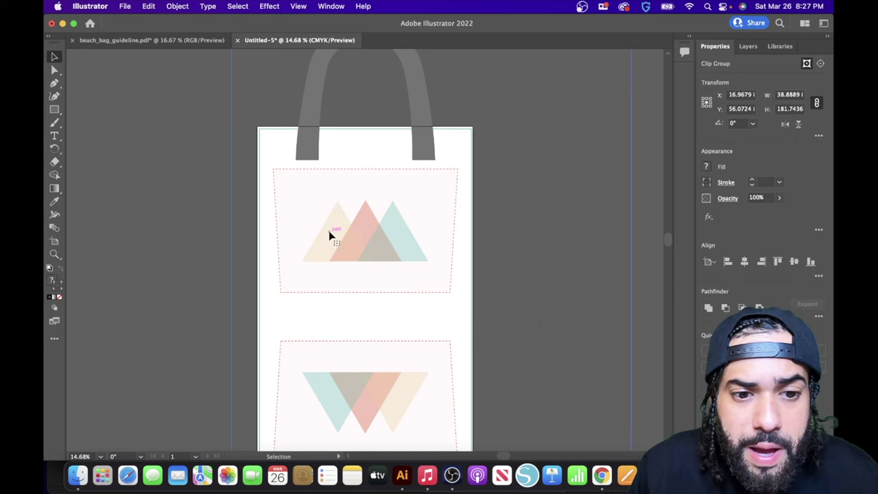
double_click(358, 212)
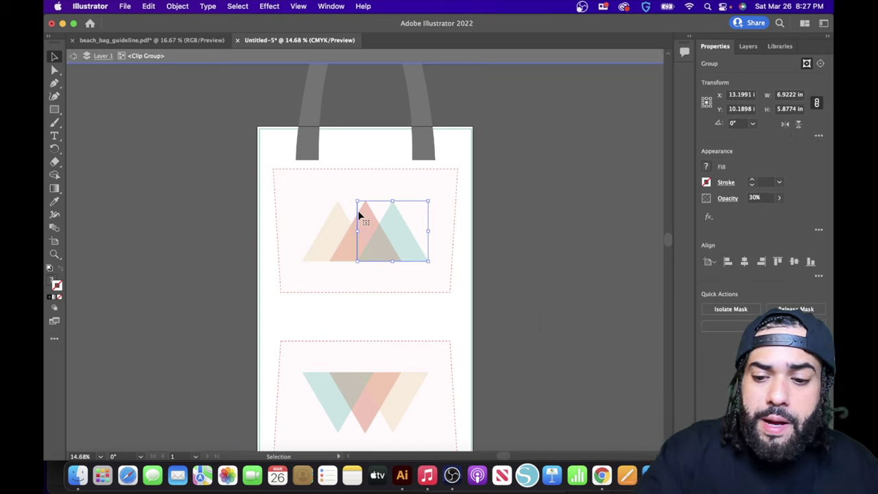
key(BackSpace)
click(359, 215)
key(BackSpace)
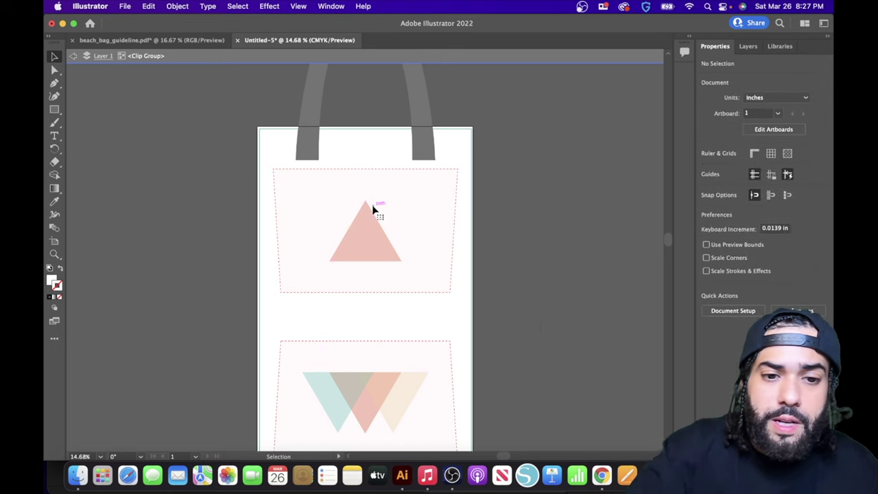
click(363, 223)
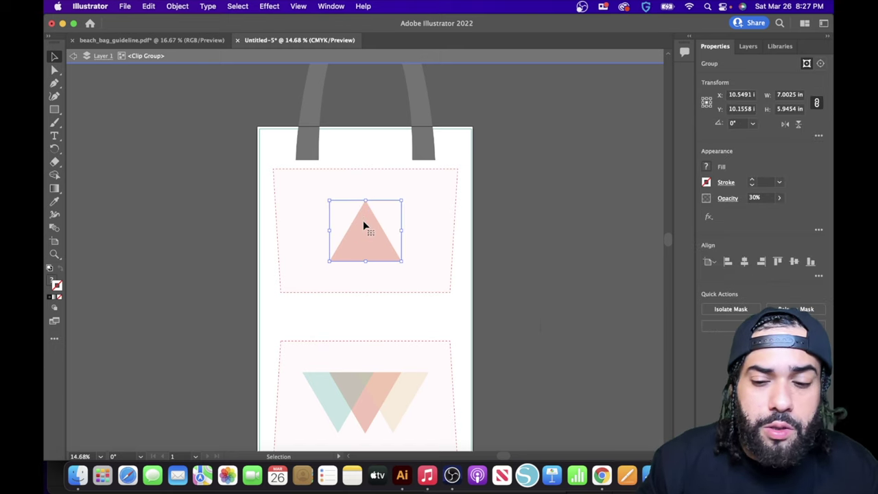
key(BackSpace)
scroll(398, 363, down, 3)
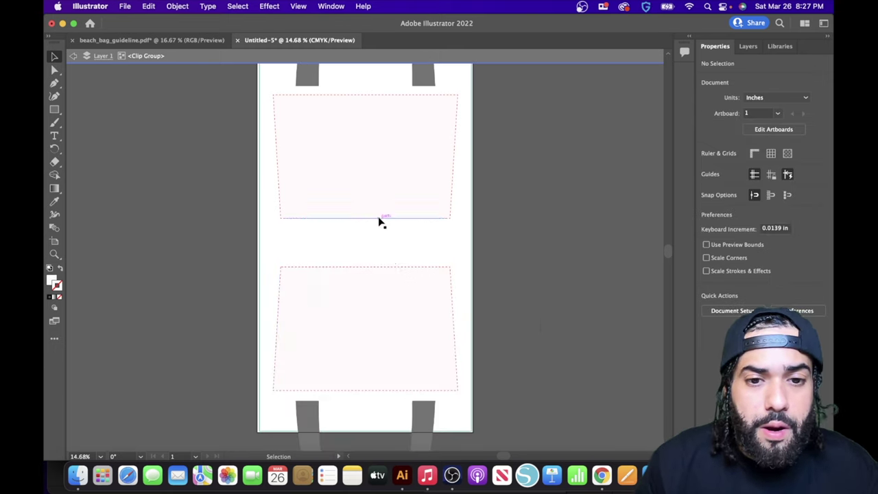
Step: Leave the clip group's isolation and move the whole template off the artboard, placing it beside the blank page
scroll(381, 254, up, 5)
scroll(387, 259, down, 6)
scroll(358, 239, up, 2)
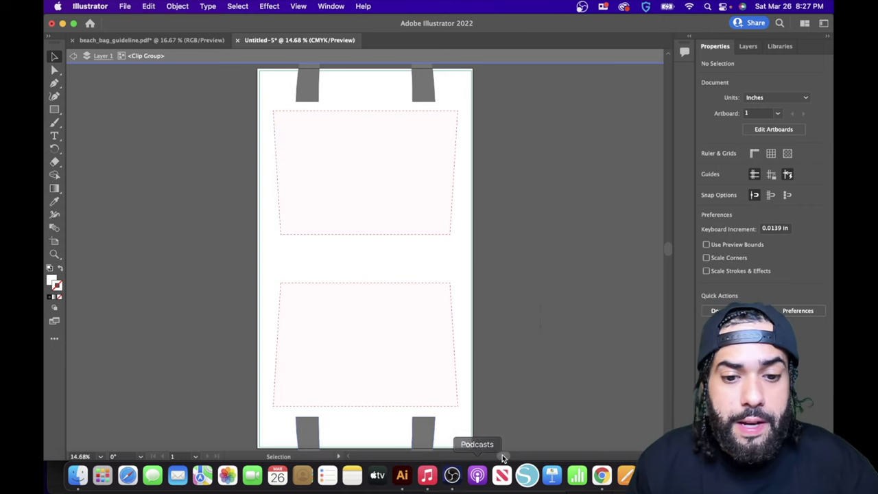
scroll(502, 458, left, 2)
scroll(502, 458, right, 3)
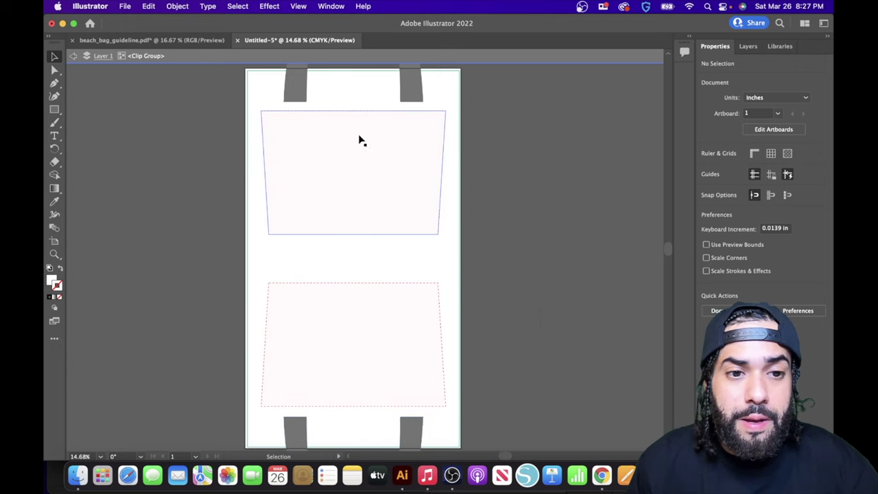
key(super+z)
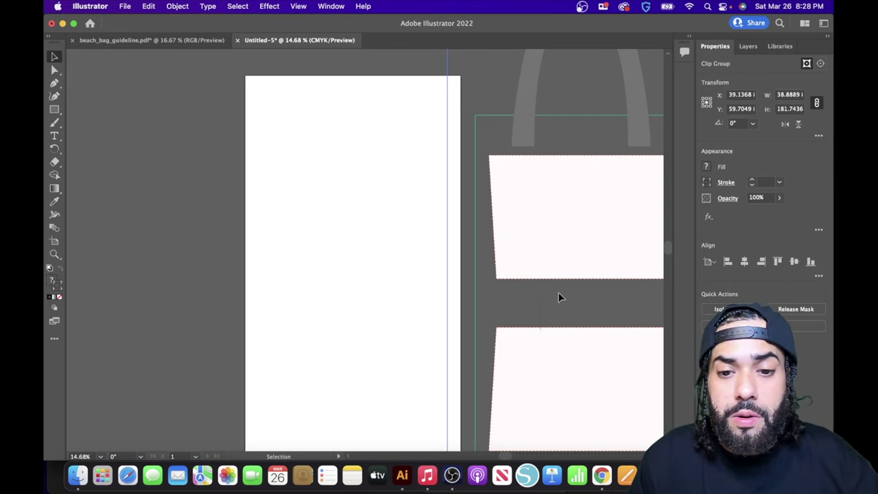
drag(559, 295, 600, 299)
Step: Draw a rectangle and stretch it to cover the whole artboard, 21 in wide and 37 in high
click(55, 110)
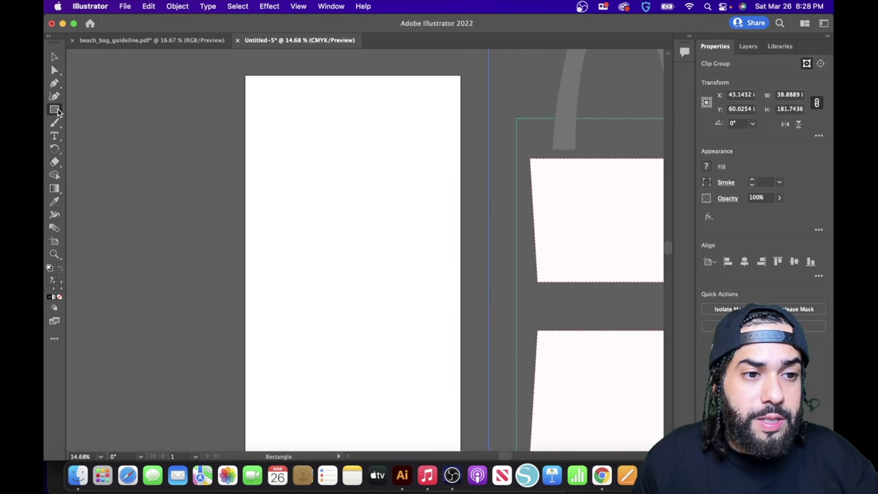
drag(254, 89, 460, 289)
drag(254, 107, 248, 108)
scroll(334, 141, up, 3)
scroll(334, 144, up, 8)
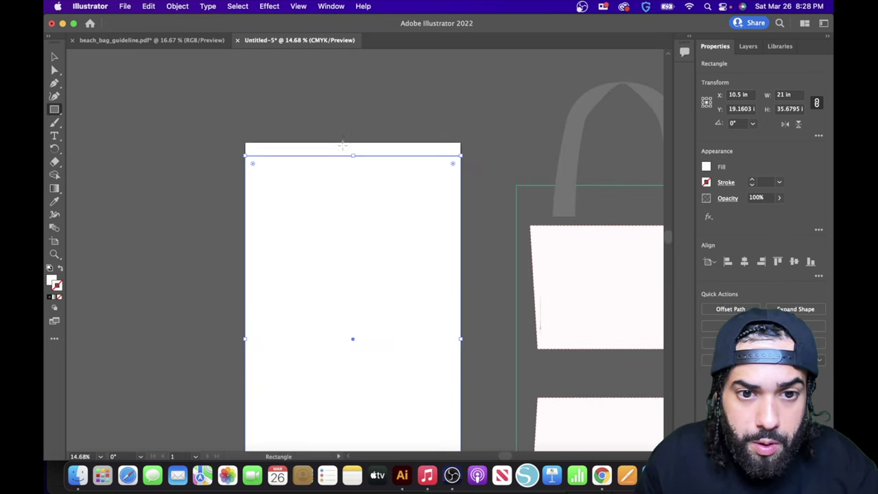
drag(356, 155, 353, 142)
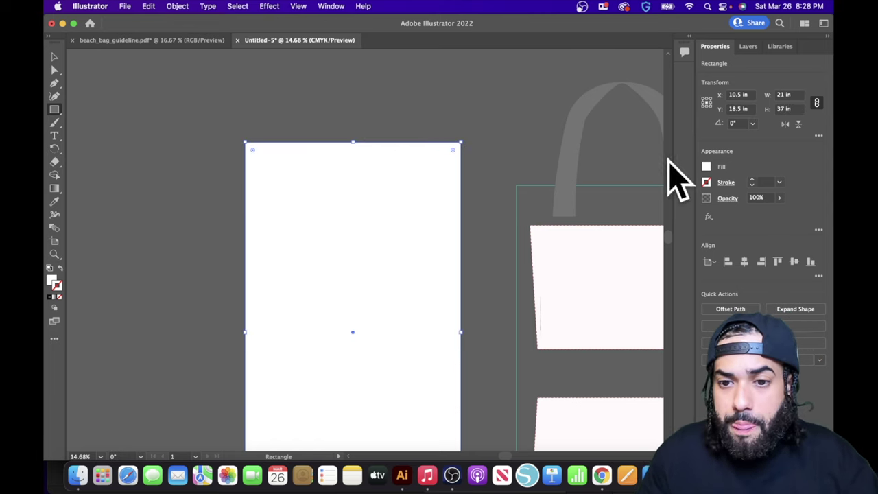
Step: Fill the artboard-sized rectangle with black
click(706, 167)
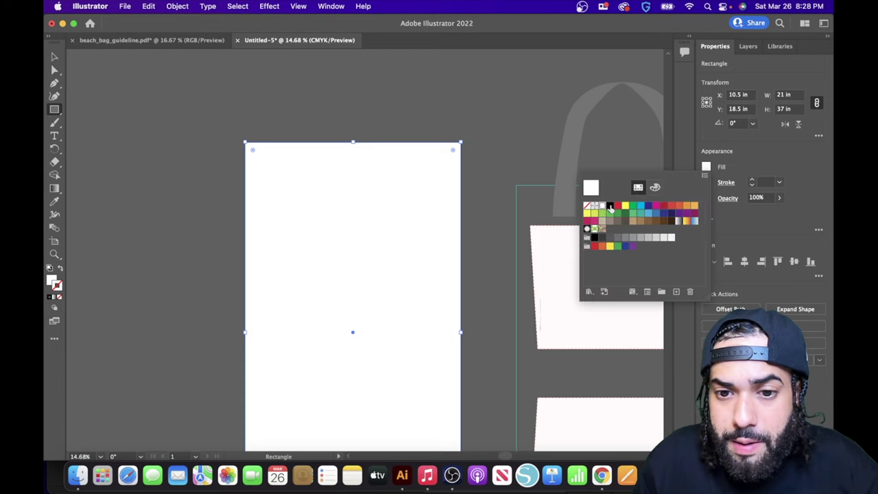
click(594, 237)
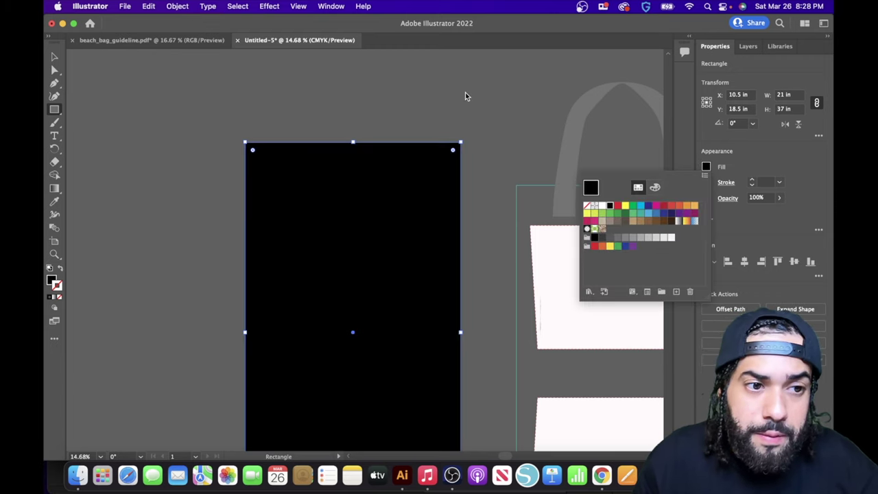
key(Escape)
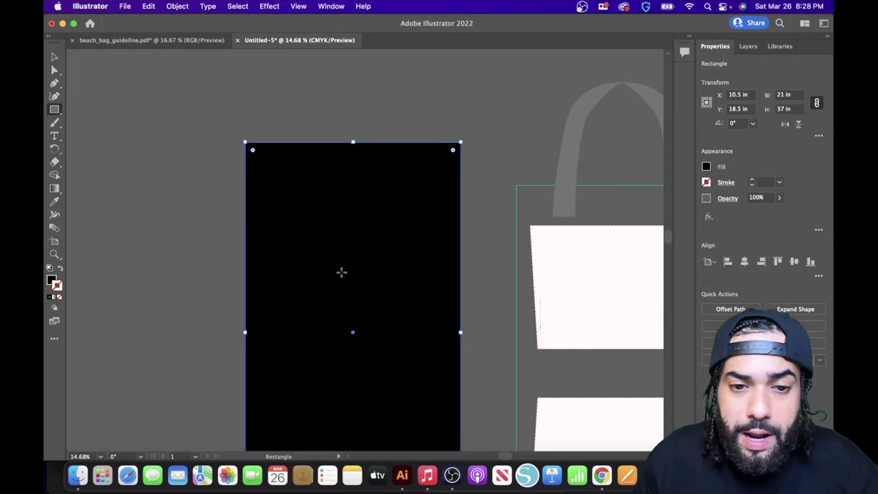
Step: Bring the bag template forward above the black rectangle and align its print area outline with the artboard
click(55, 57)
drag(581, 151, 411, 153)
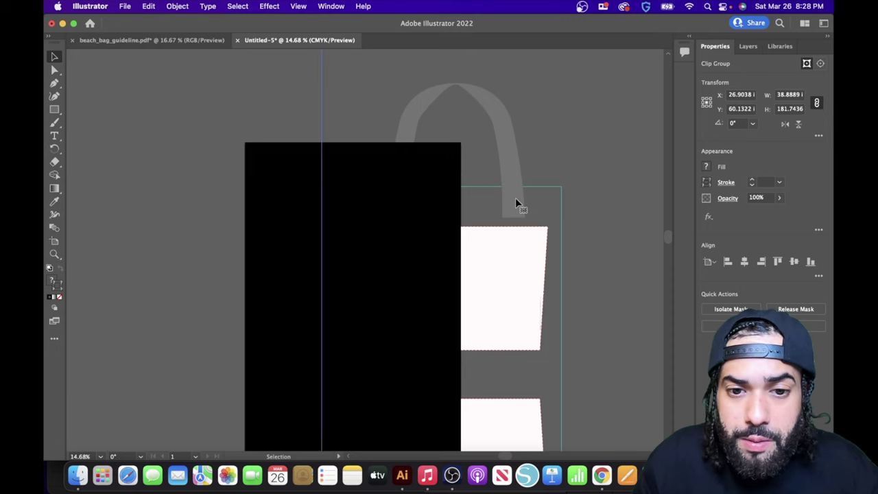
right_click(519, 218)
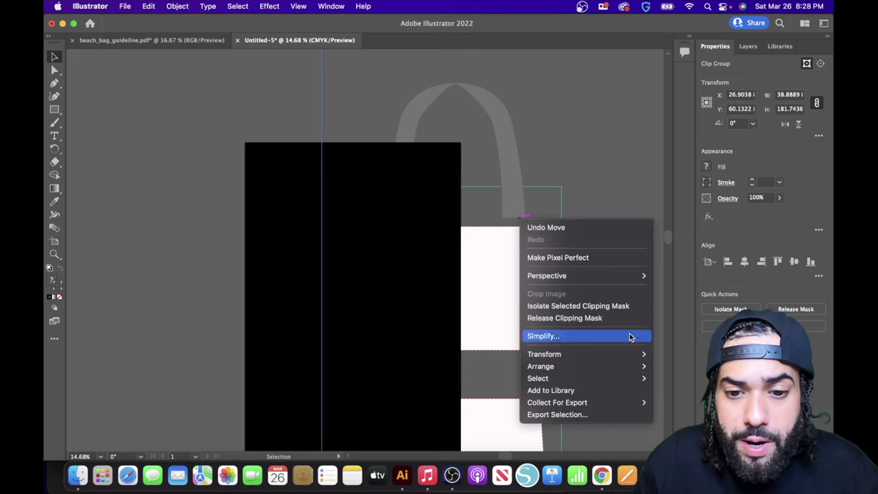
mouse_move(639, 361)
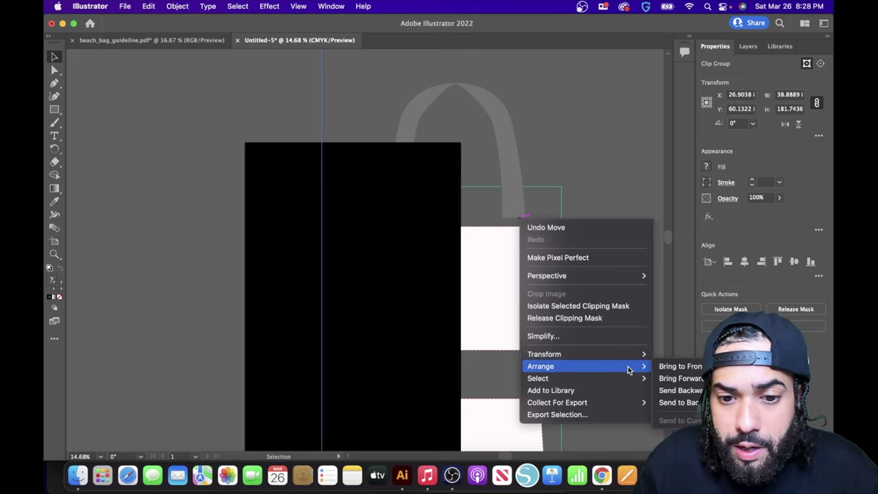
click(675, 378)
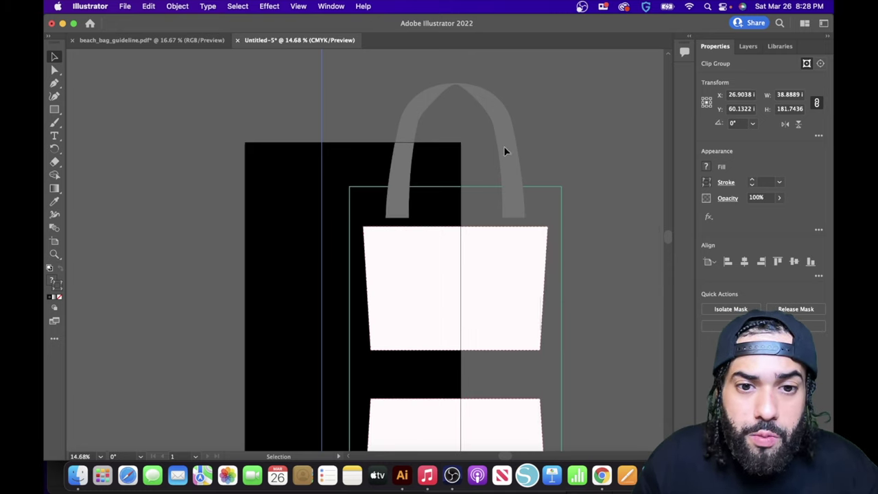
drag(511, 137, 405, 98)
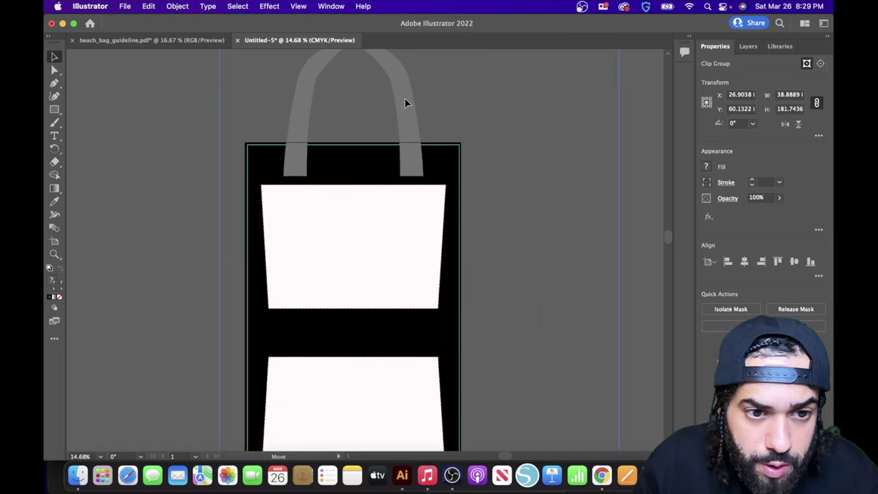
scroll(578, 182, down, 5)
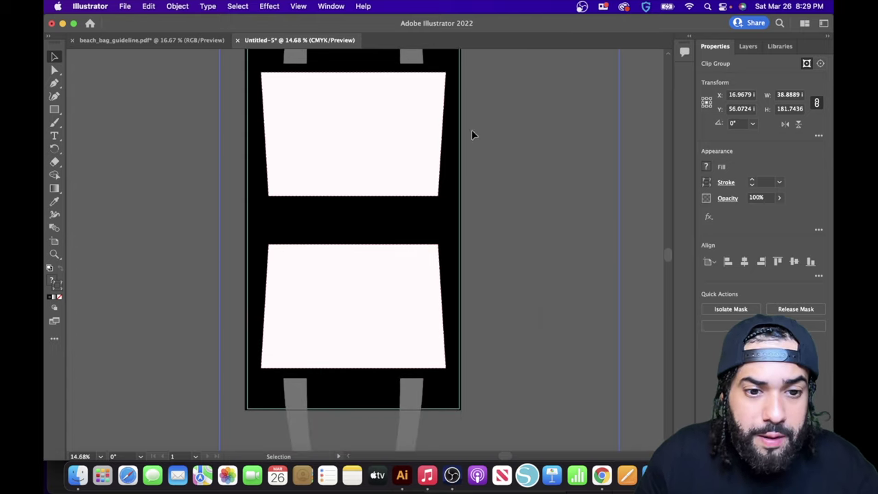
scroll(544, 202, up, 2)
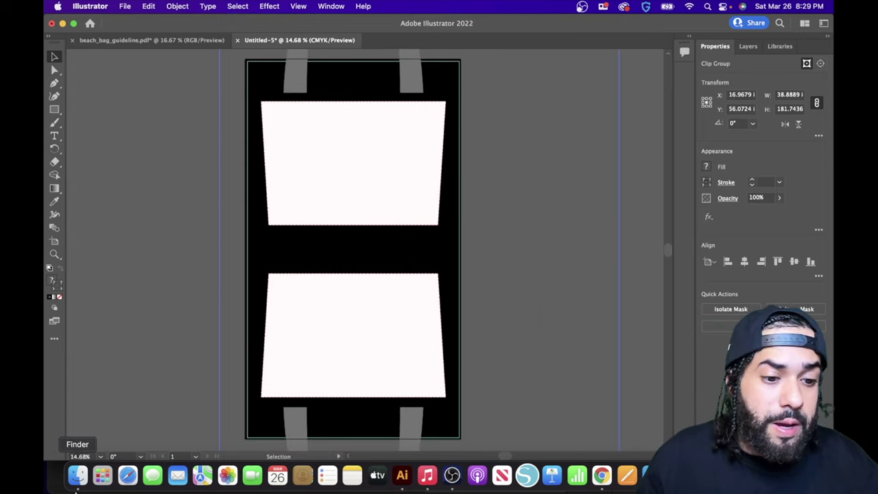
Step: Place the "I can And I will png.png" design from the New Era Gears-T-Designs folder over the template's lower panel
click(77, 487)
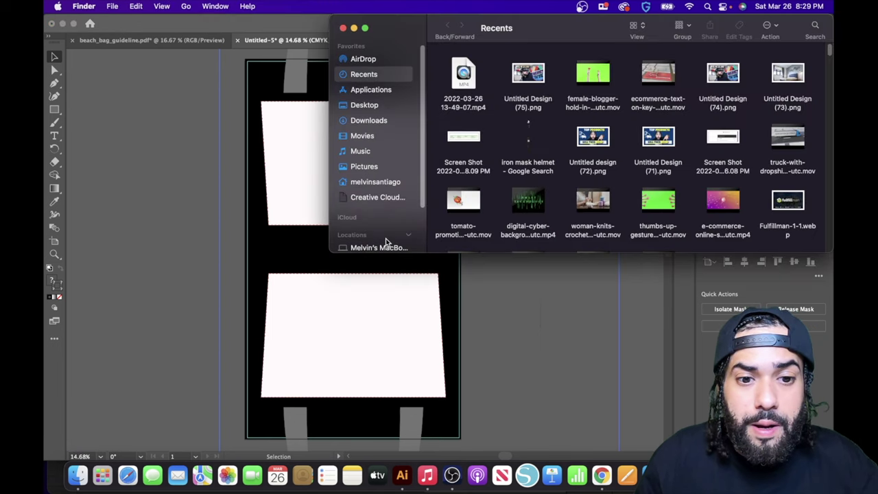
scroll(383, 227, down, 2)
click(643, 152)
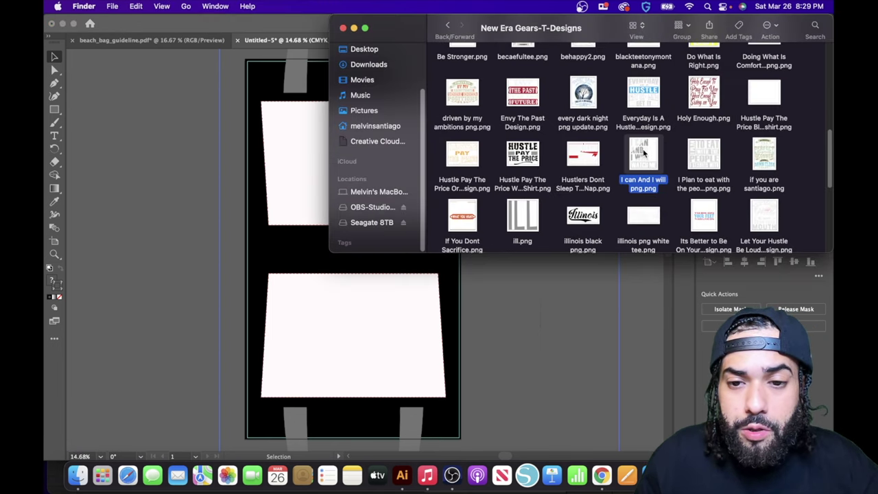
drag(643, 152, 347, 321)
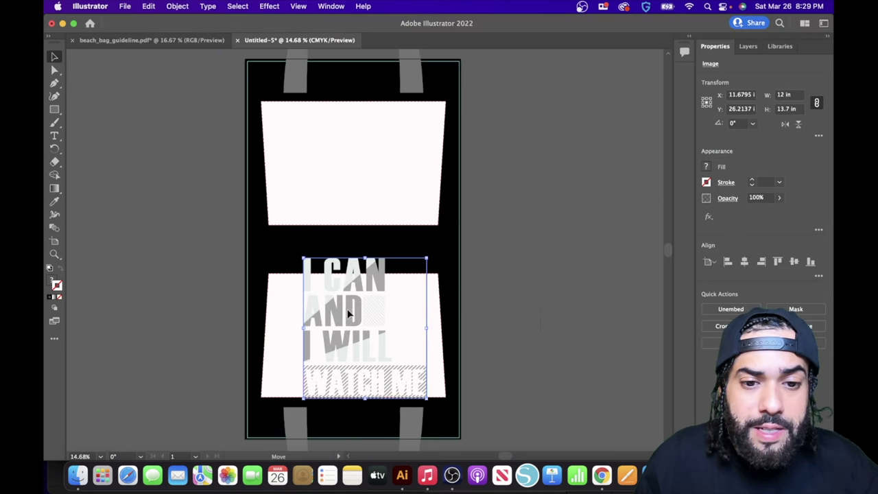
drag(349, 313, 378, 320)
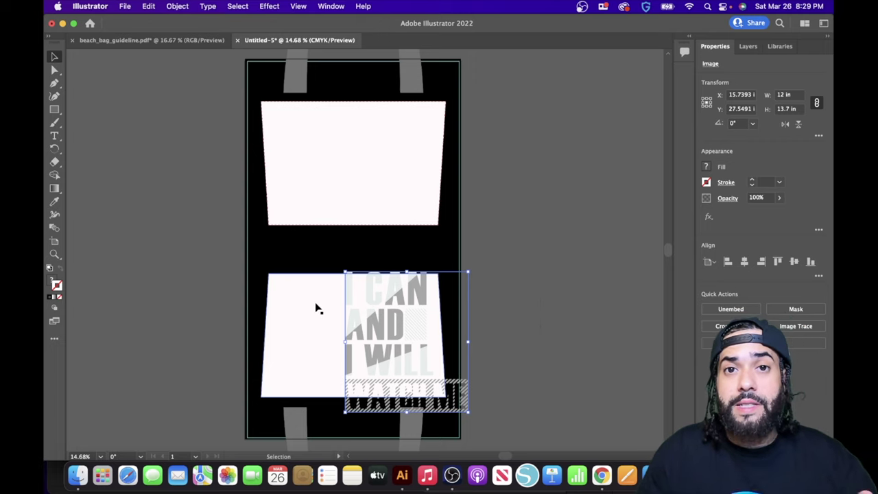
drag(406, 328, 361, 307)
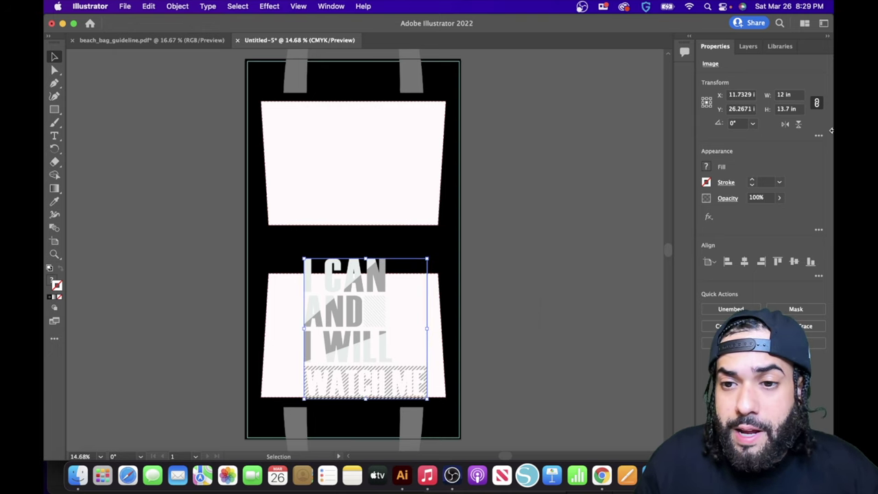
Step: Flip the graphic horizontally and vertically, then fit it centred in the lower panel at about 10.54 × 12.03 in
click(788, 126)
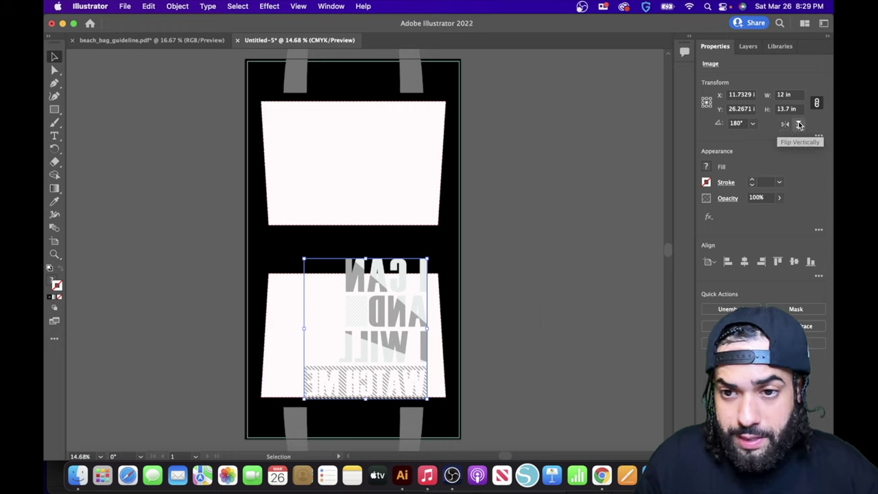
click(799, 125)
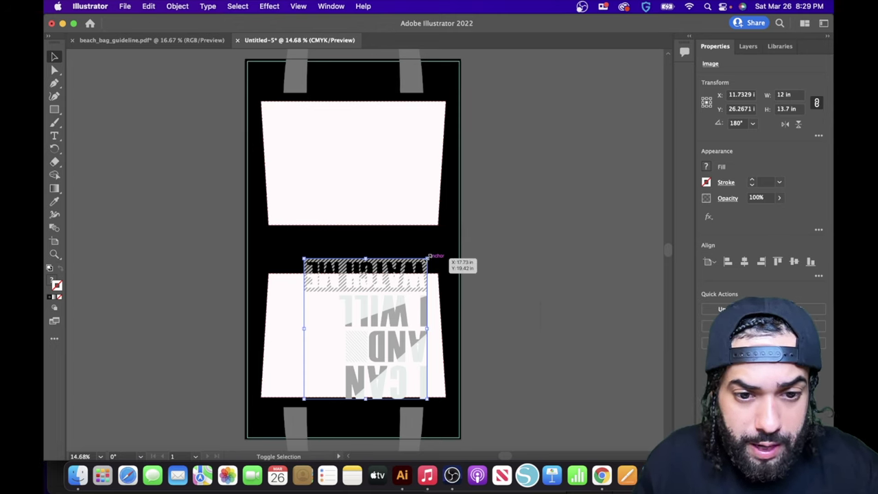
drag(429, 255, 413, 274)
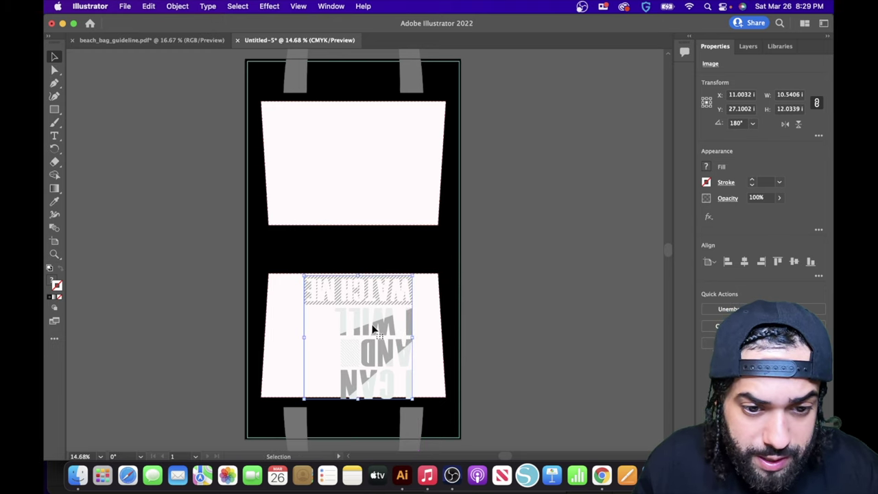
mouse_move(374, 330)
mouse_down()
mouse_move(367, 322)
mouse_move(381, 315)
mouse_up()
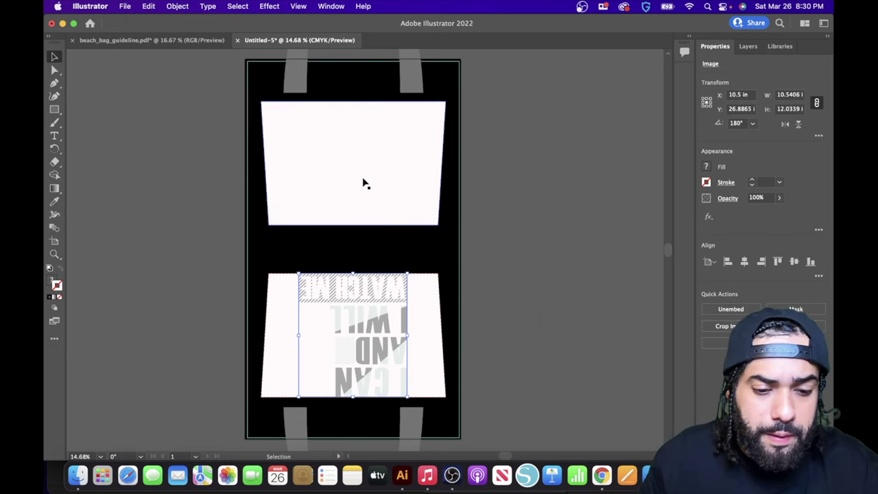
Step: Duplicate the flipped graphic and position the copy over the template's upper panel
key(super+z)
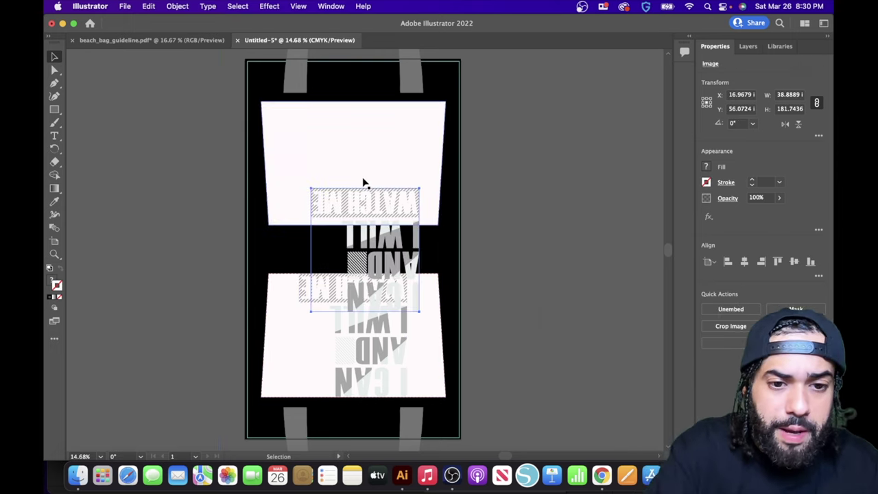
drag(364, 201, 358, 124)
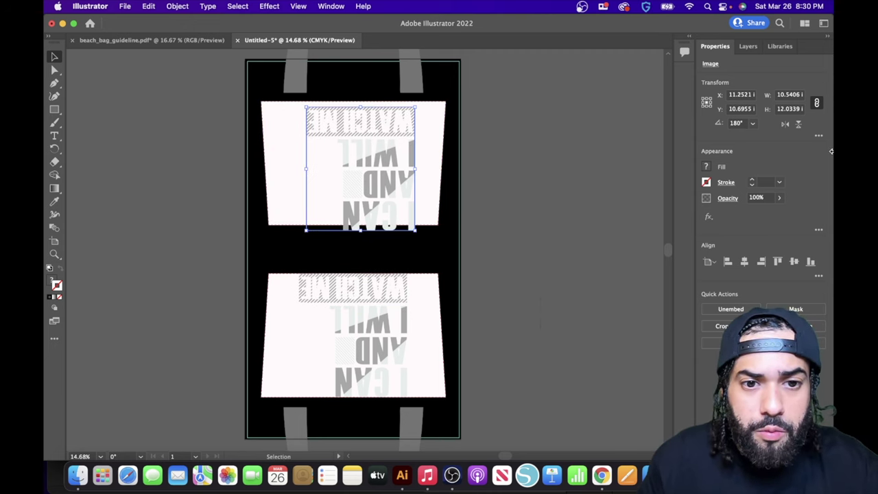
Step: Flip the upper panel's graphic vertically and horizontally so it reads upright, and centre it within the upper safe area
click(799, 123)
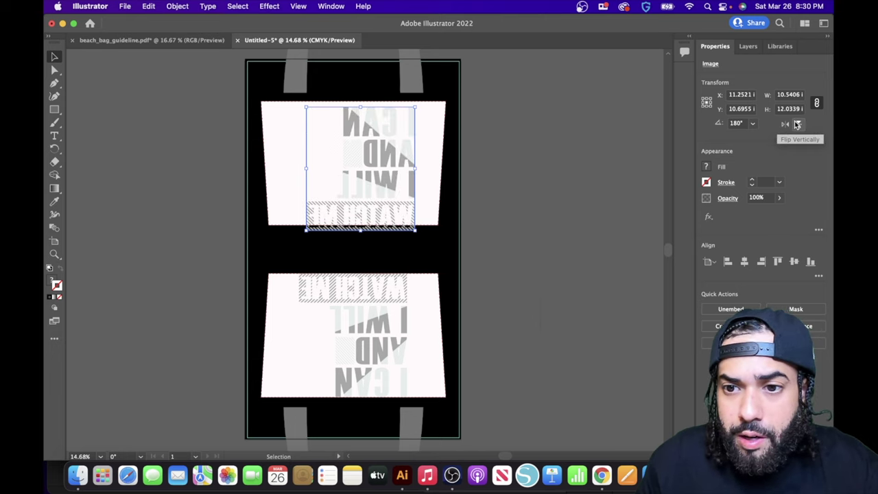
click(786, 124)
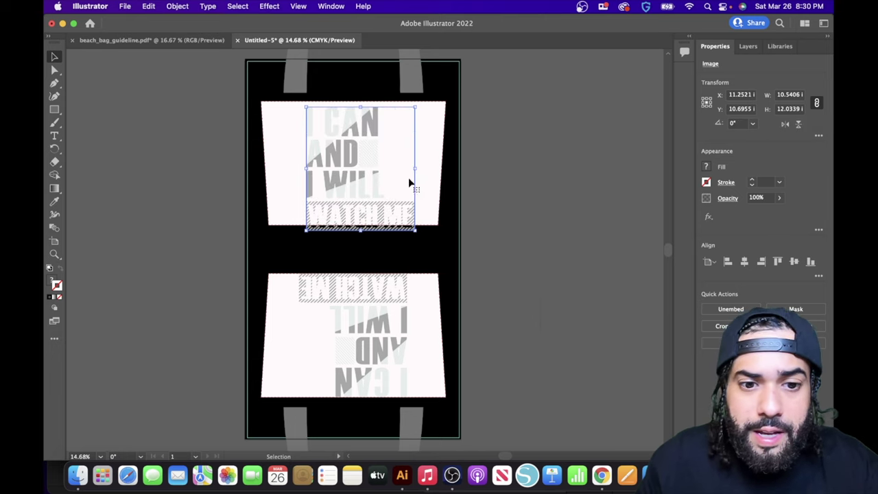
drag(370, 170, 329, 211)
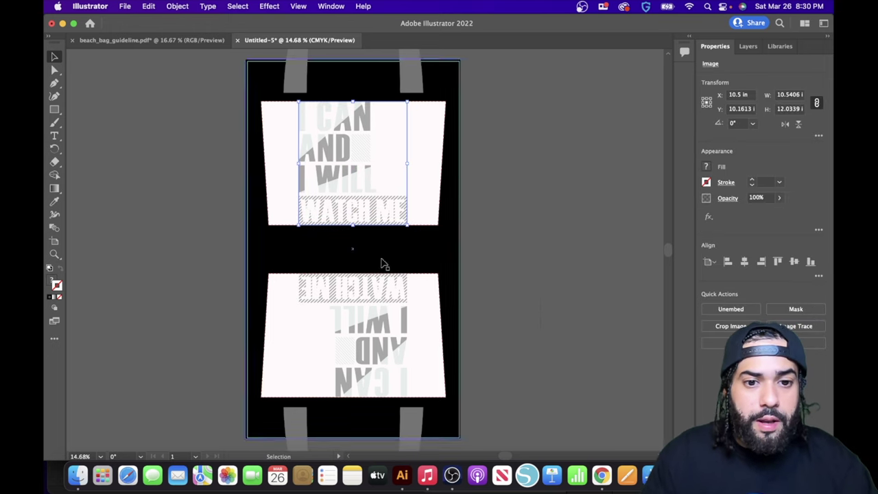
Step: Clear the bag template overlay from the artboard, leaving only the black background and the two graphics
click(439, 84)
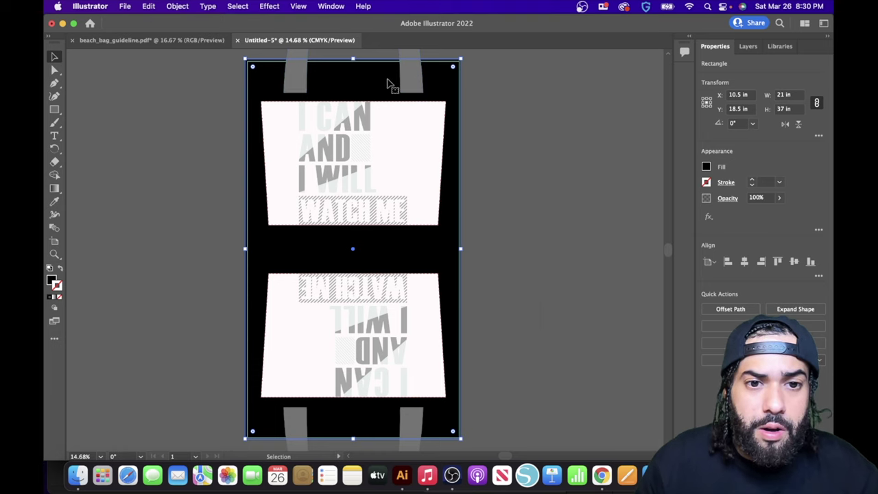
key(super+7)
key(super+shift+a)
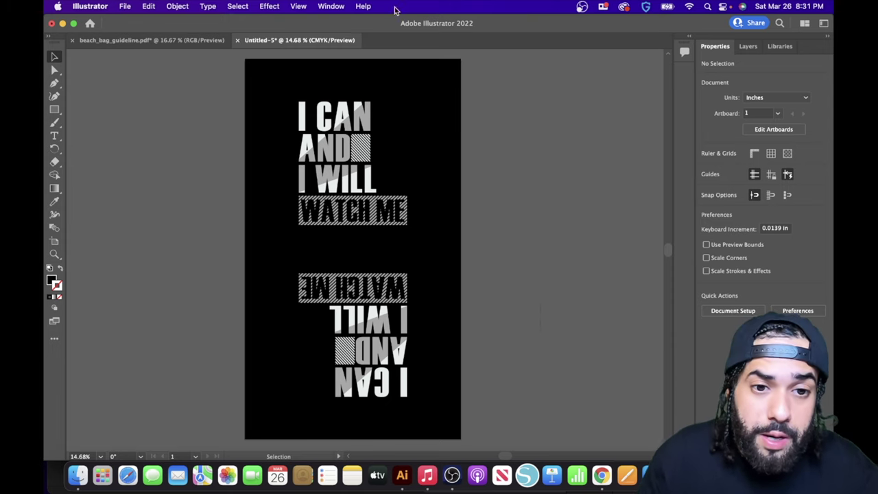
Step: Export the artboard to the BEACH BAG folder as Example2.png, using artboards, at High (300 ppi) with a transparent background
click(123, 10)
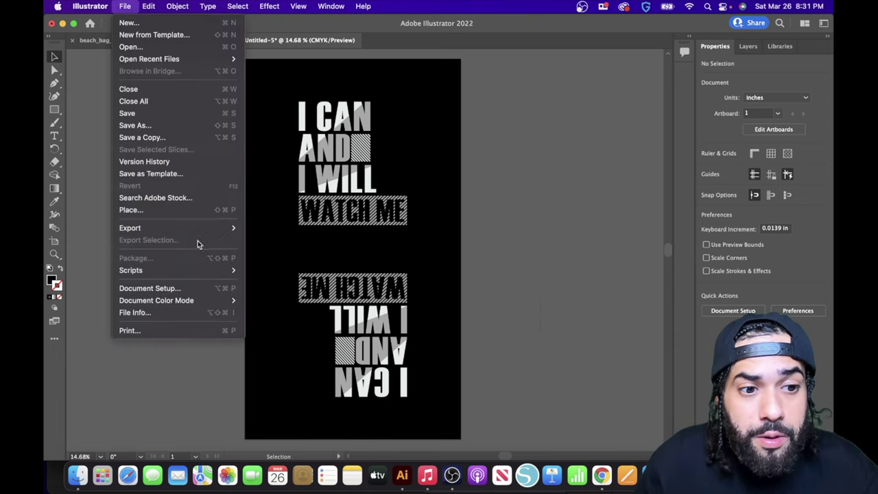
mouse_move(213, 232)
click(266, 240)
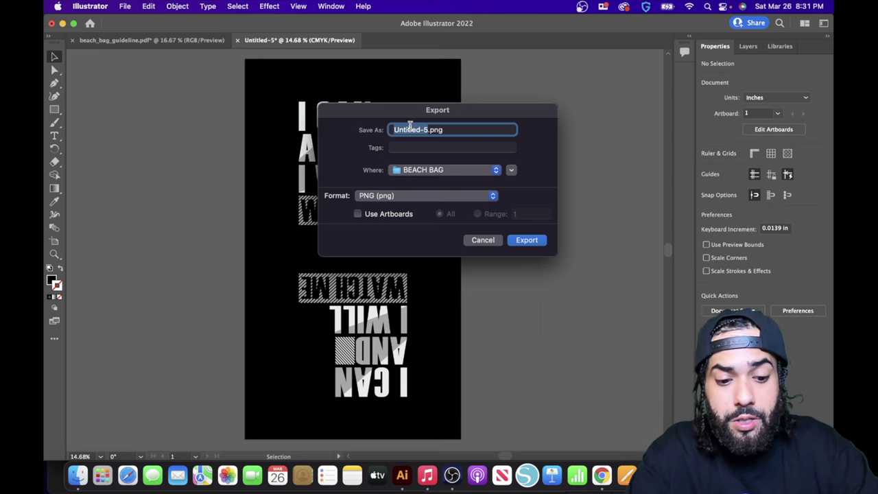
text(B)
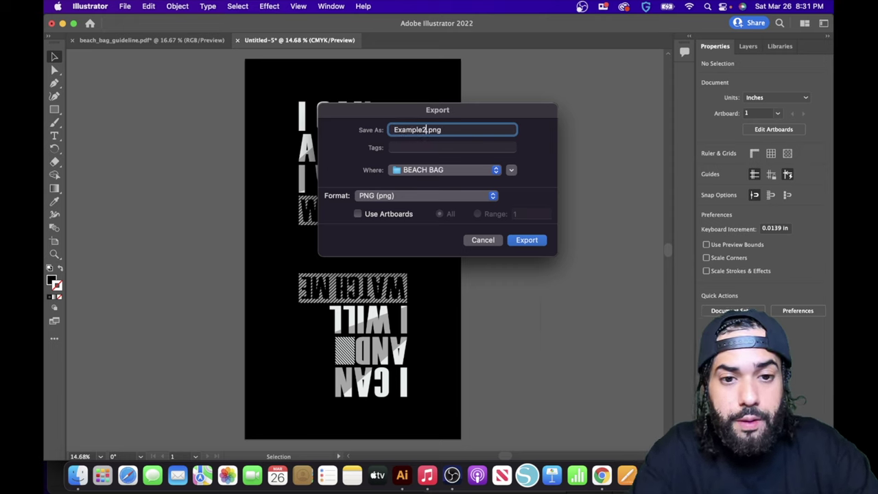
click(356, 215)
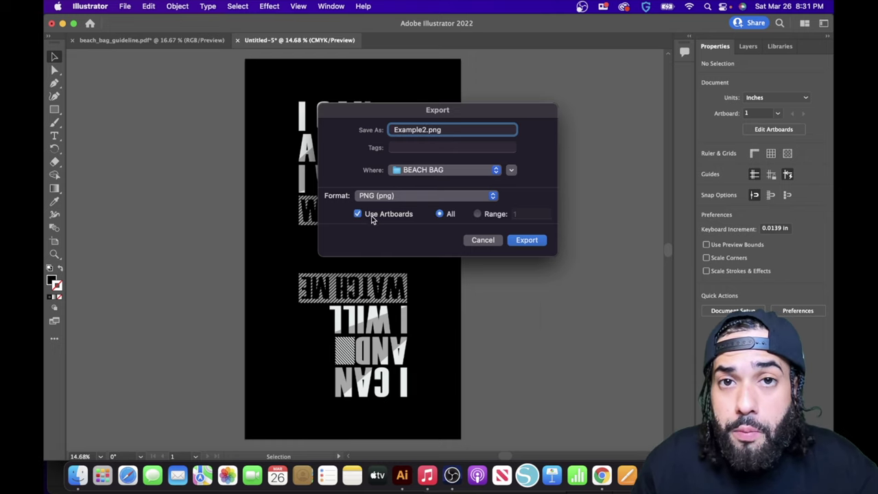
click(526, 241)
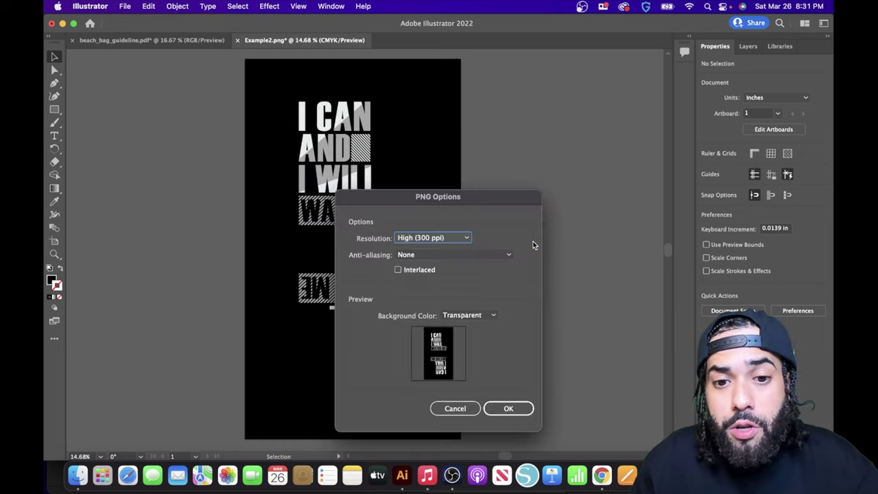
click(522, 409)
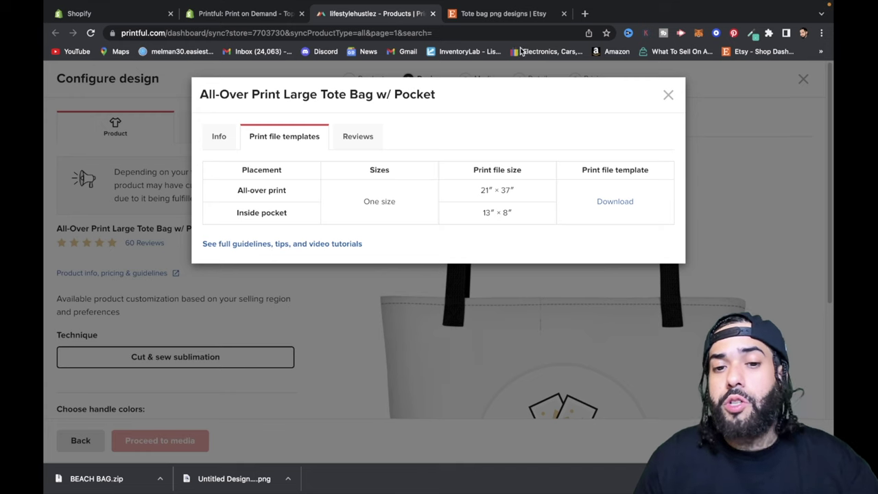
Step: In Printful in Chrome, upload Example2-01.png from the BEACH BAG folder and apply it to the large tote bag's print file
click(667, 95)
scroll(626, 199, down, 3)
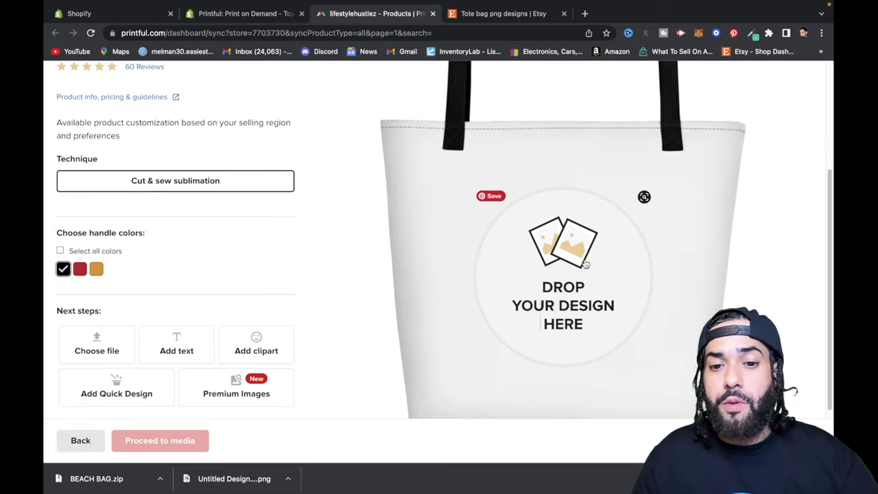
click(566, 294)
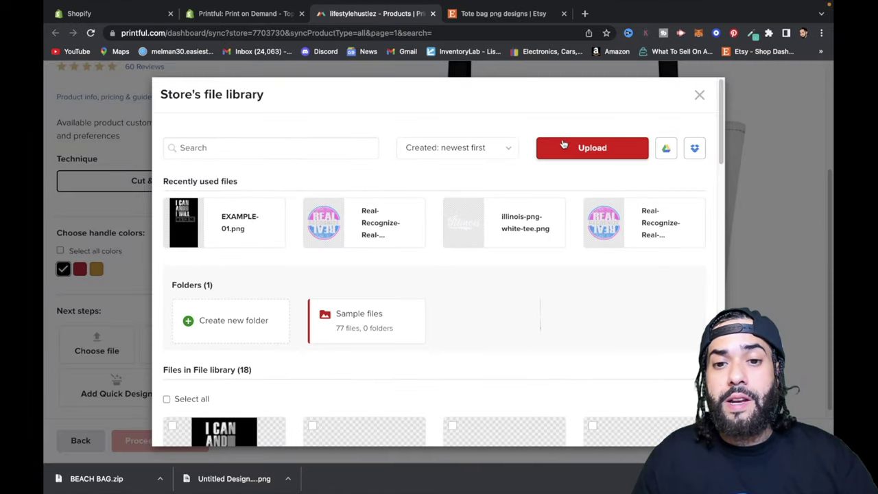
click(574, 150)
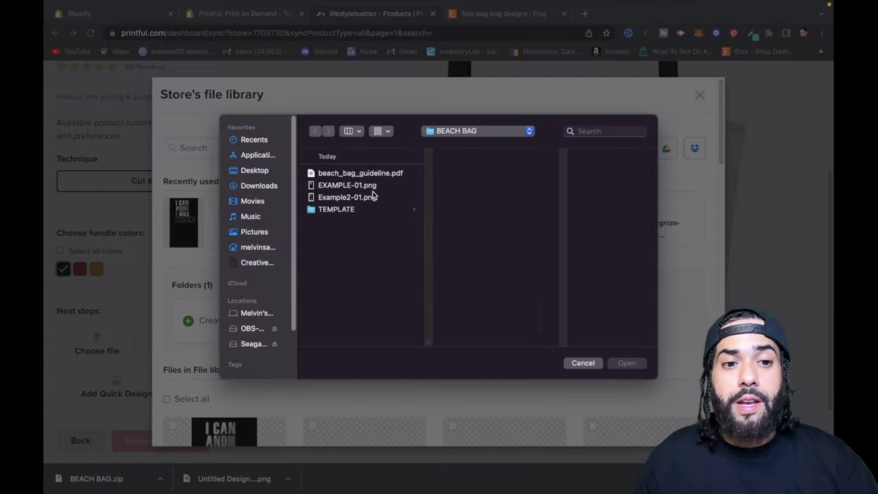
click(338, 198)
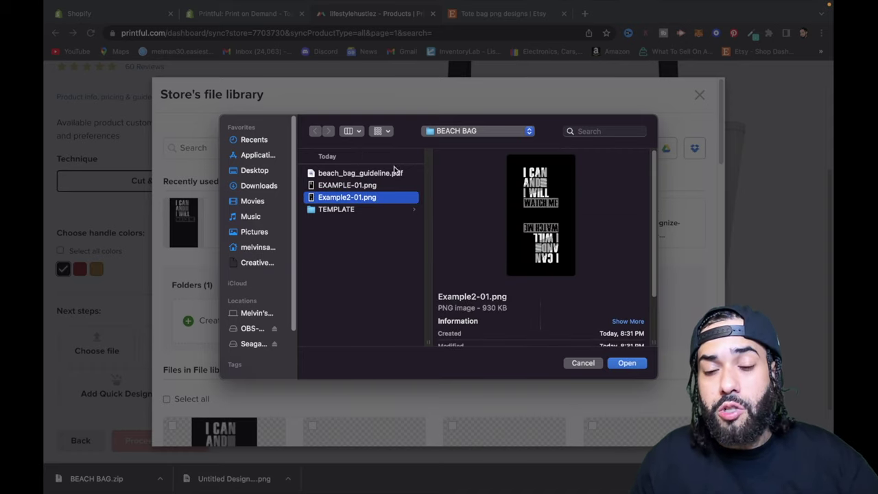
click(635, 363)
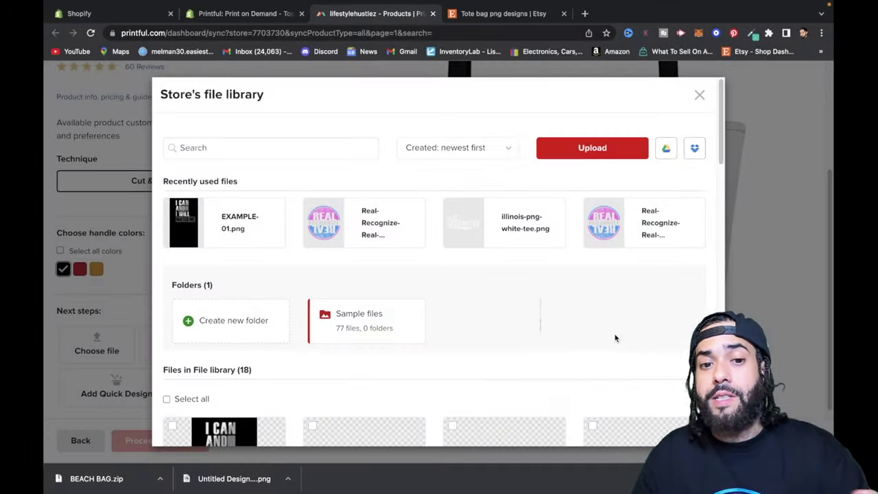
click(490, 221)
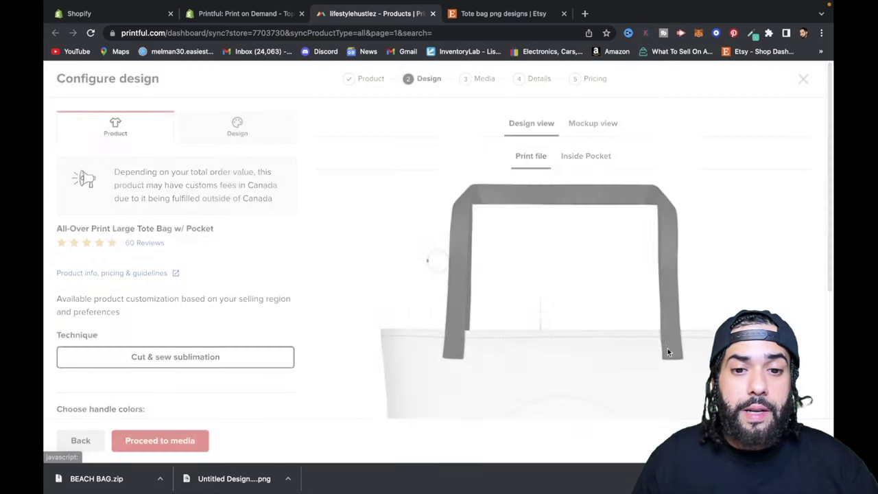
Step: Check the design's placement on the front and back panels, and generate the tote bag mockups to review them
scroll(664, 333, down, 3)
scroll(660, 315, up, 5)
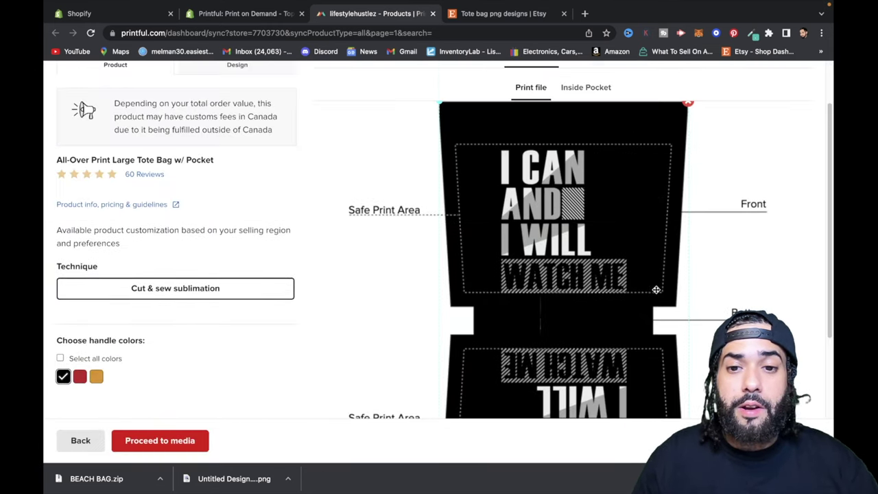
scroll(628, 287, down, 4)
scroll(601, 305, up, 4)
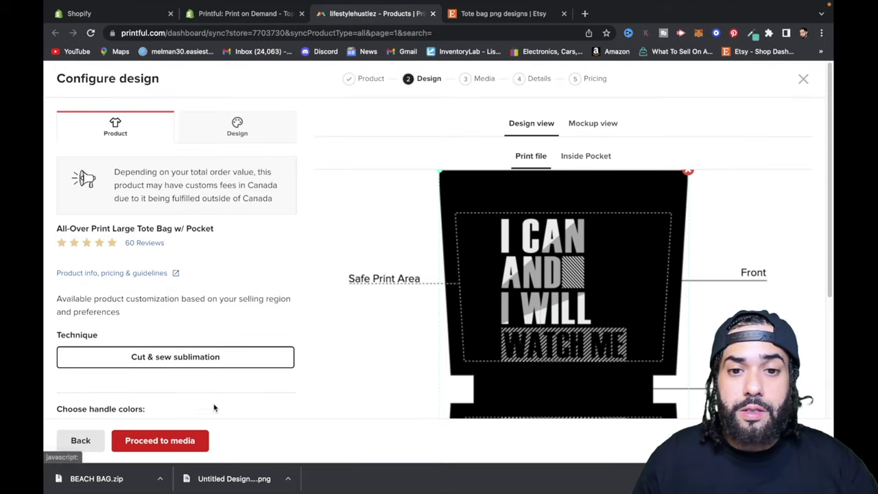
click(582, 129)
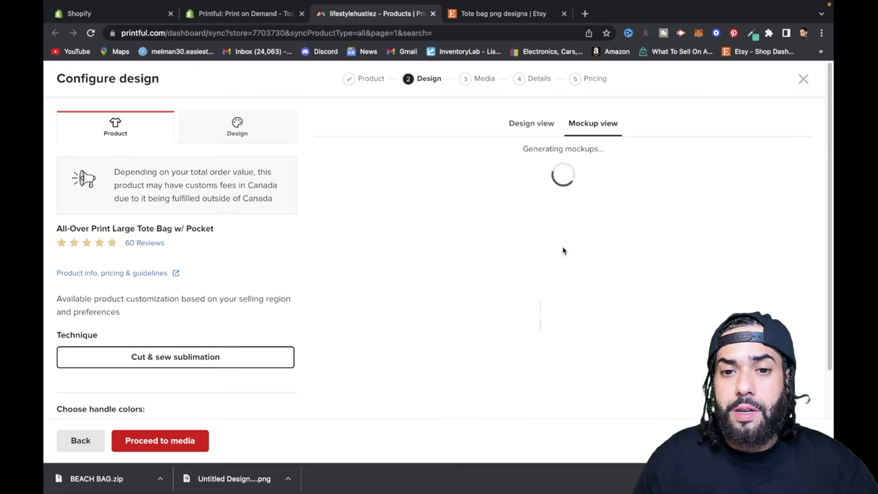
scroll(563, 251, down, 5)
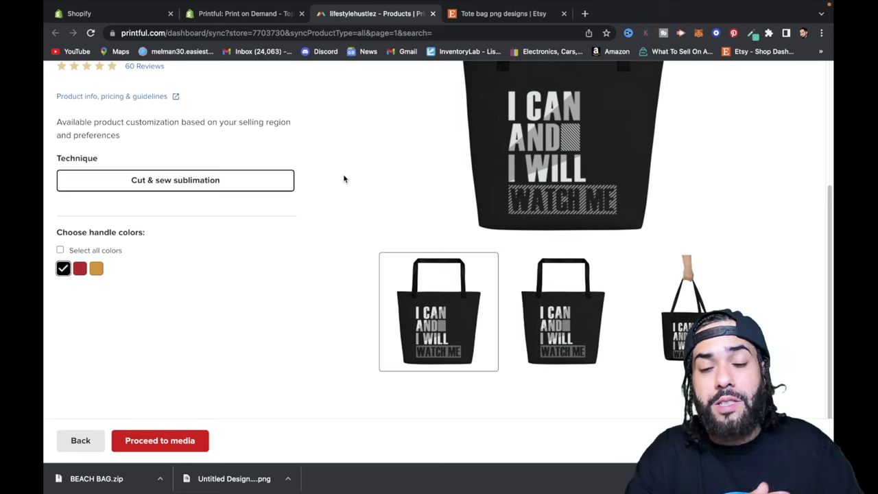
scroll(354, 194, up, 5)
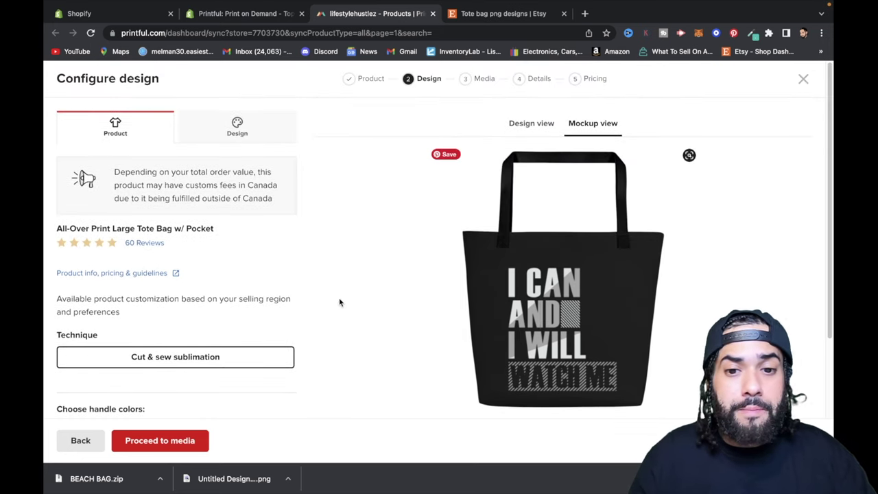
Step: Switch to Illustrator and examine the beach_bag_guideline.pdf template's front and back orientation and inside pocket print area
mouse_move(264, 81)
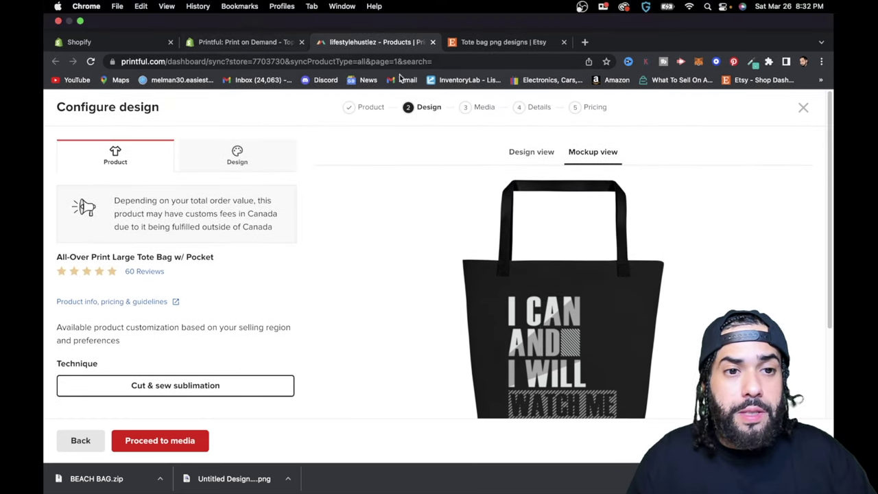
click(402, 474)
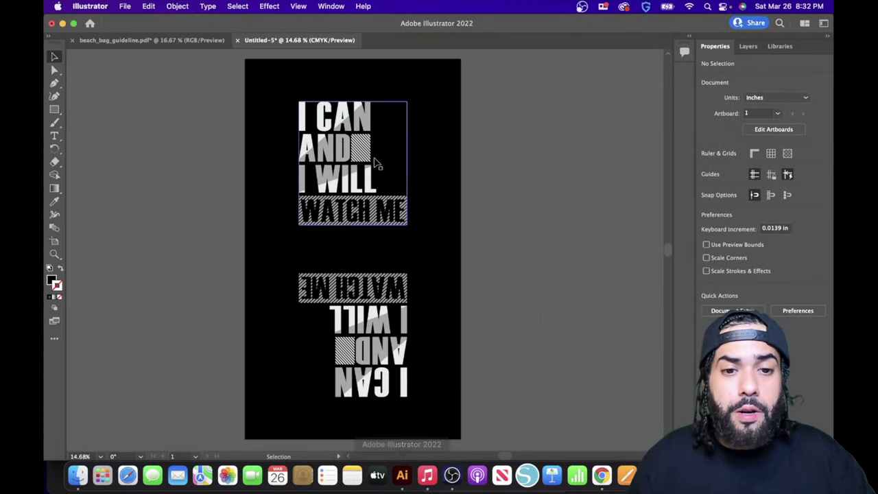
click(157, 42)
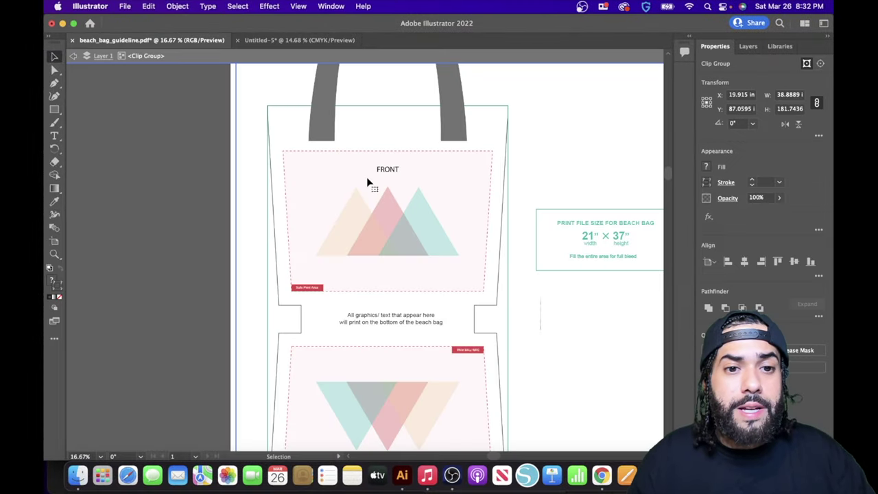
scroll(367, 182, up, 5)
scroll(419, 212, down, 7)
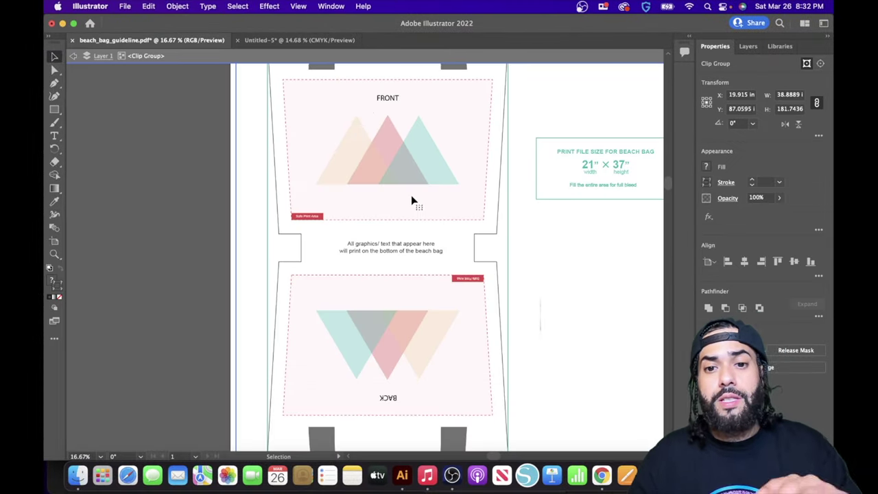
scroll(406, 223, down, 10)
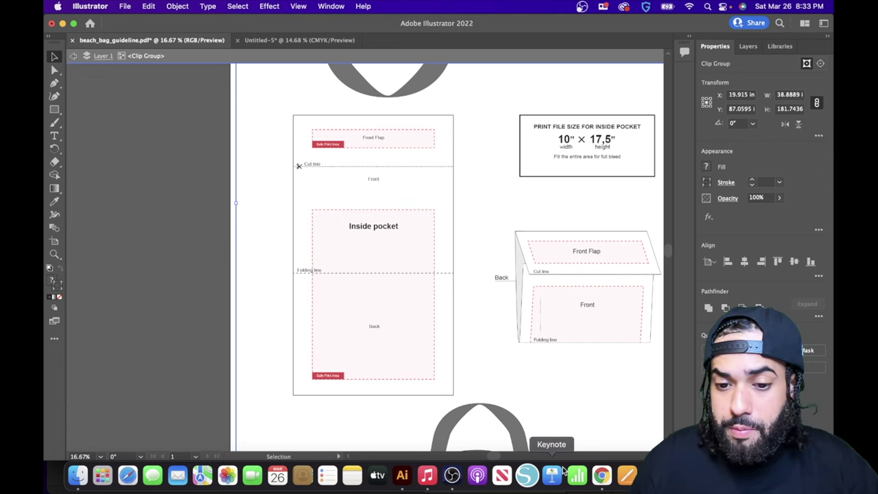
Step: Return to Printful in Chrome and advance through the media stage to product details, keeping the default front and back mockups in JPG format
click(602, 479)
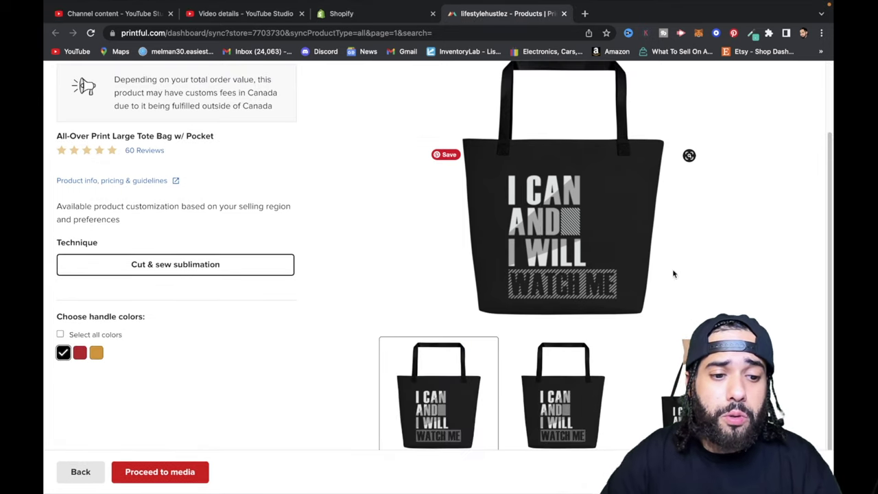
click(160, 472)
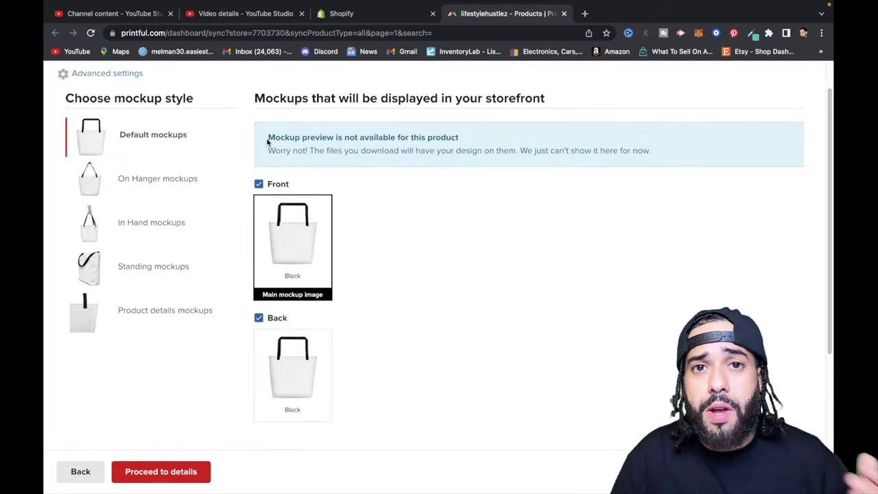
scroll(276, 279, down, 3)
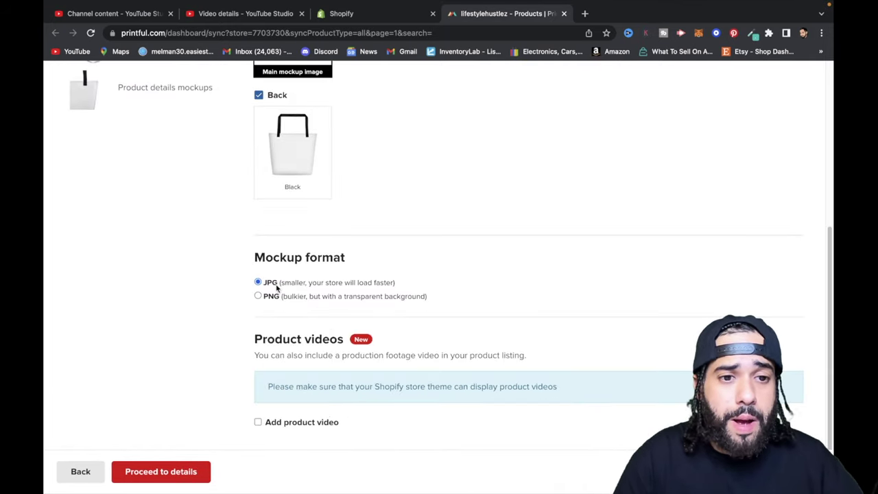
scroll(271, 278, up, 2)
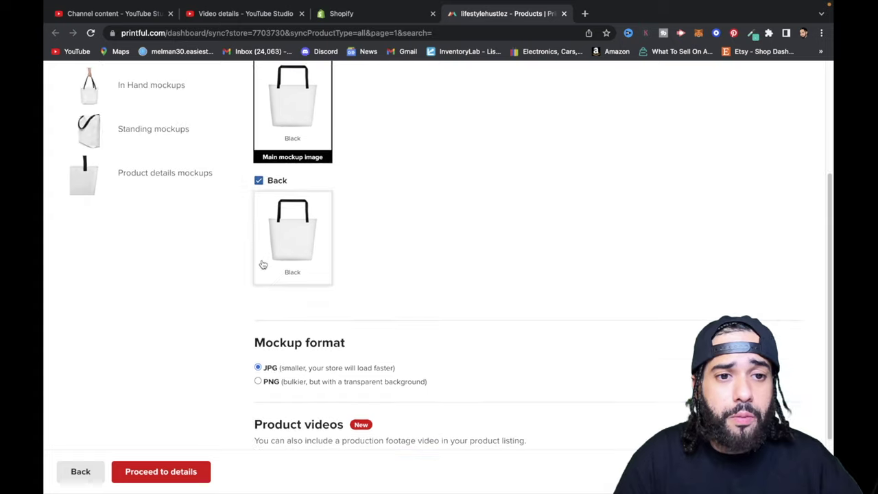
click(162, 463)
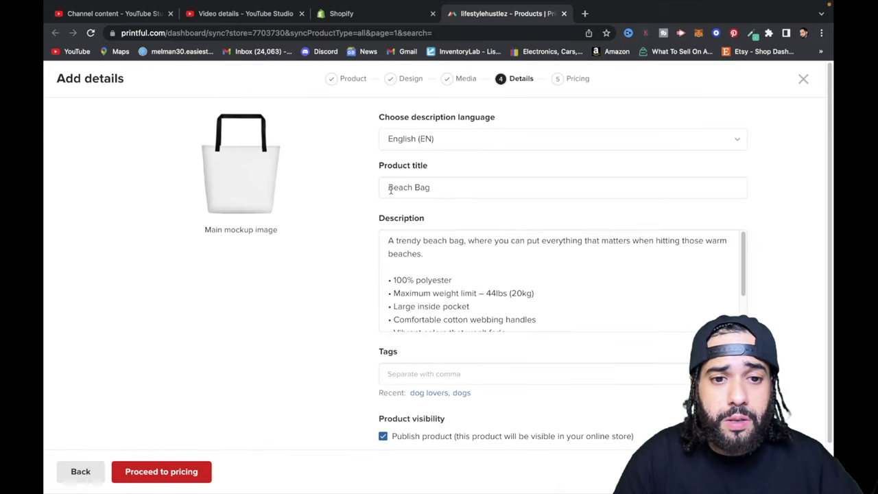
Step: Change the product title to "I Can And I Will Tote Bag", replacing the word Beach
click(390, 190)
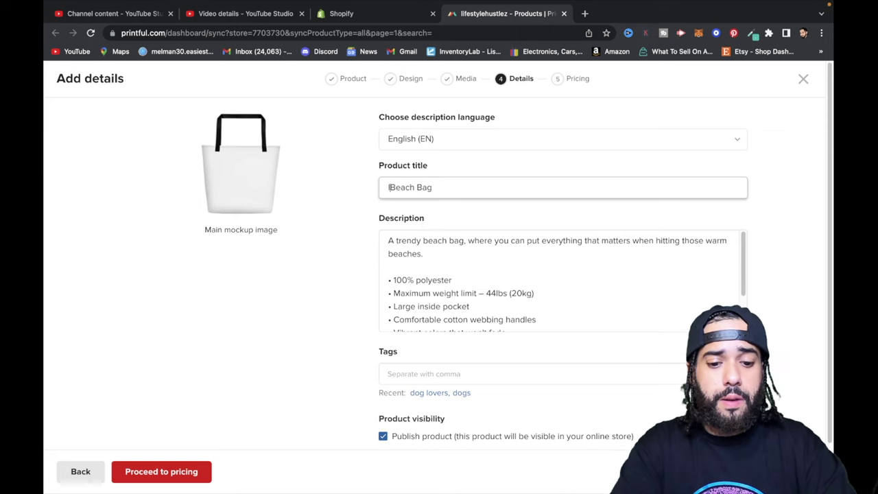
text(I Can )
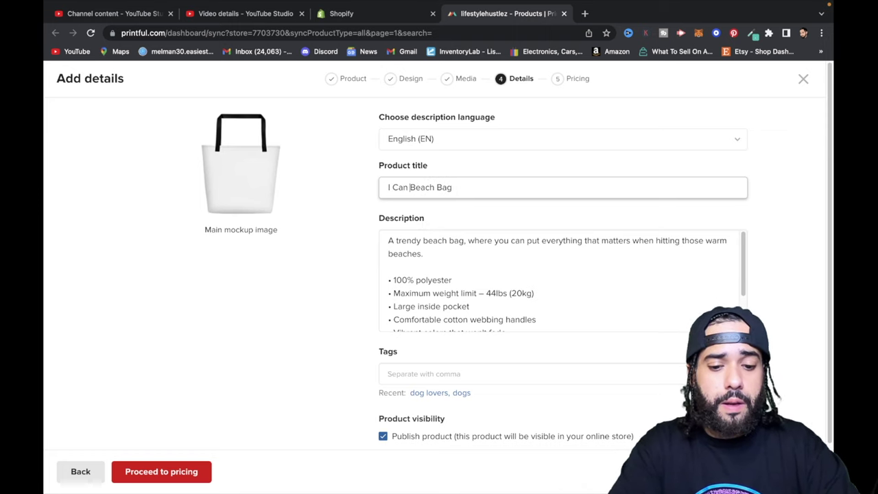
text(And I Wi)
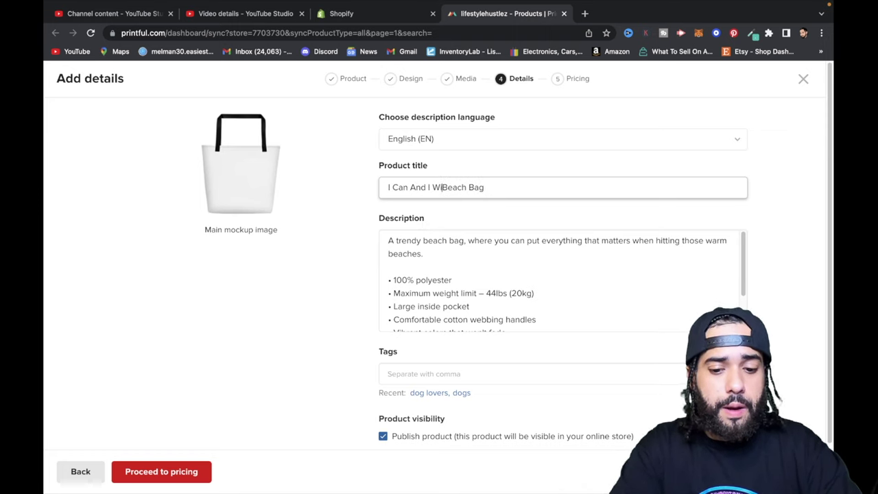
text(ll Tote)
key(Delete)
key(Delete)
key(Delete)
key(Delete)
key(Delete)
Step: Review the tags, visibility and collections settings, leave the product published without a collection, and proceed to pricing
scroll(776, 294, down, 2)
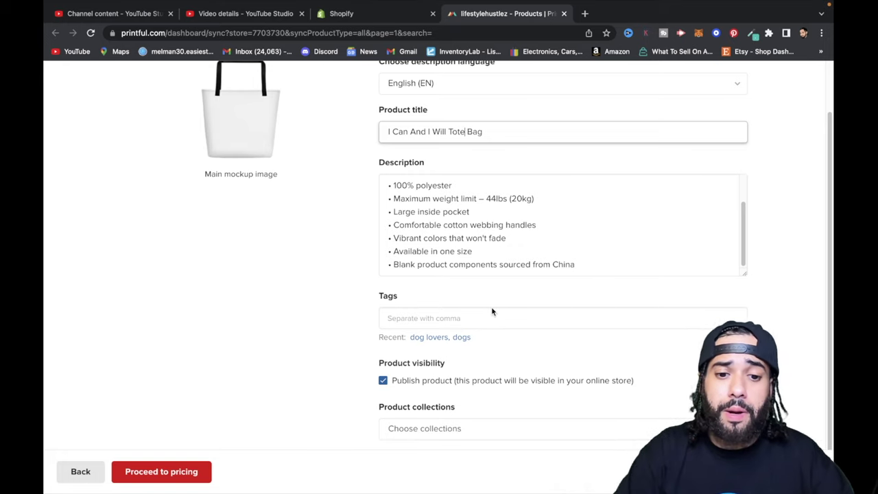
click(374, 449)
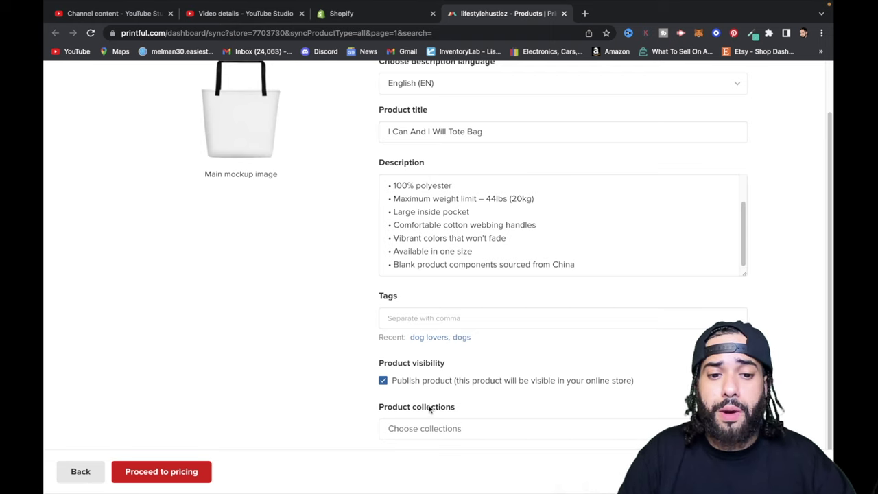
click(473, 428)
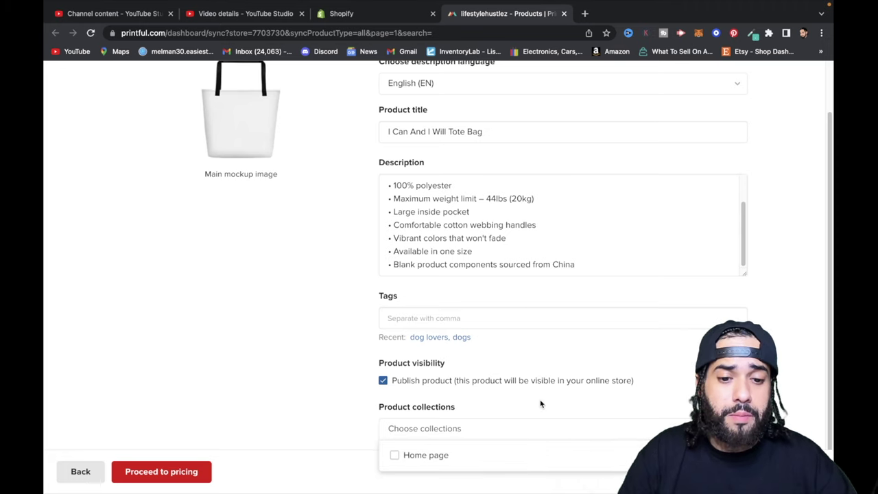
click(472, 406)
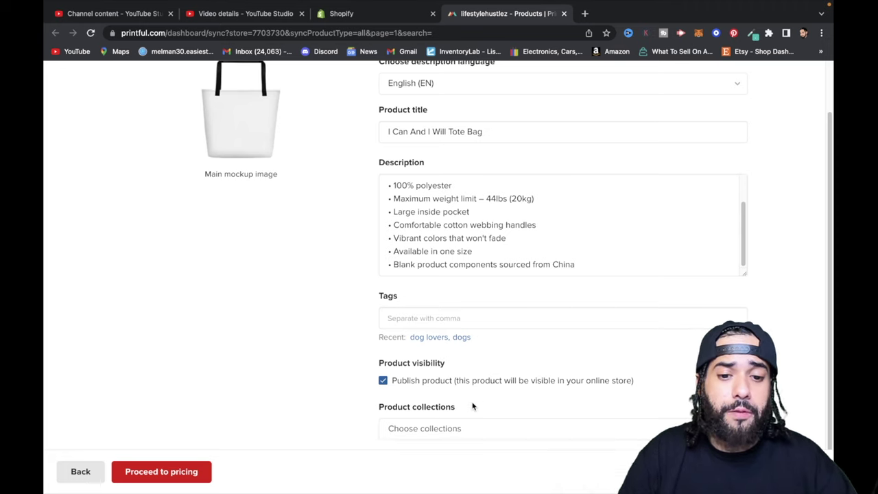
click(176, 473)
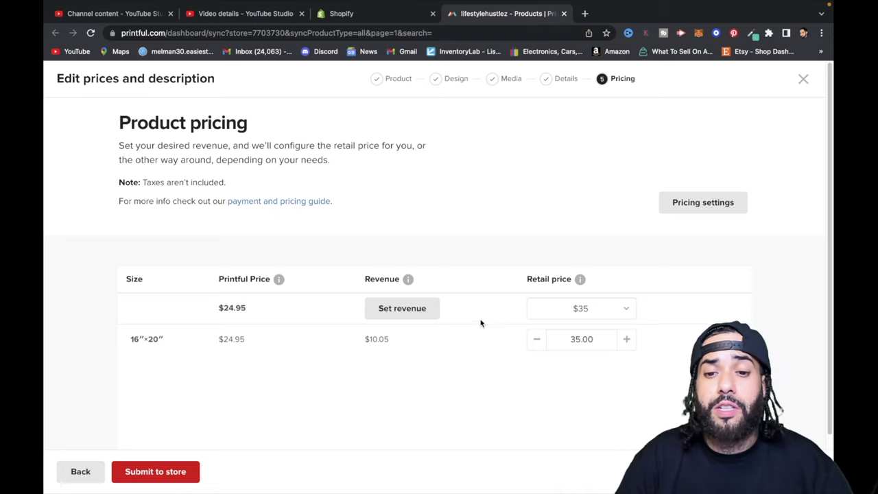
Step: Apply a retail price of 40 USD to all products
click(589, 310)
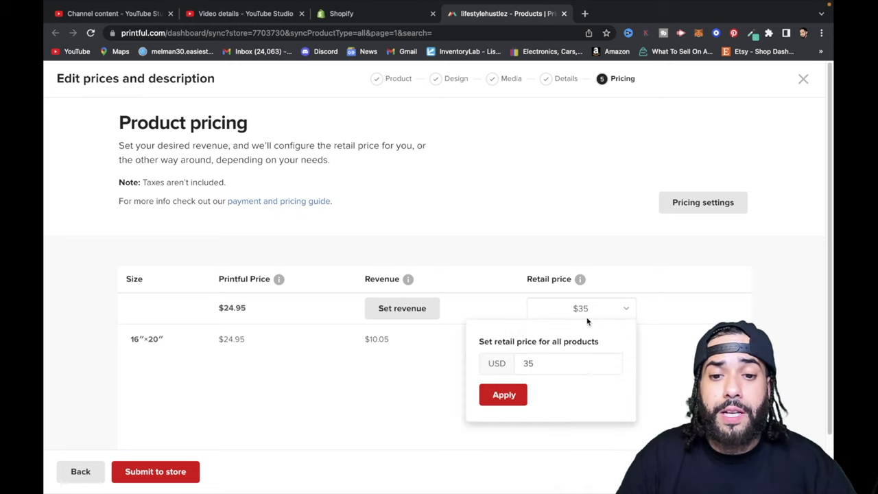
click(551, 364)
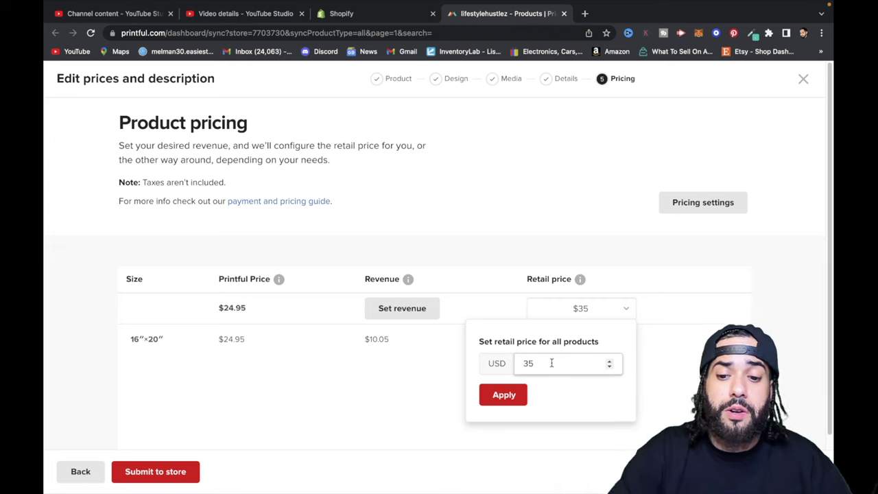
key(BackSpace)
key(BackSpace)
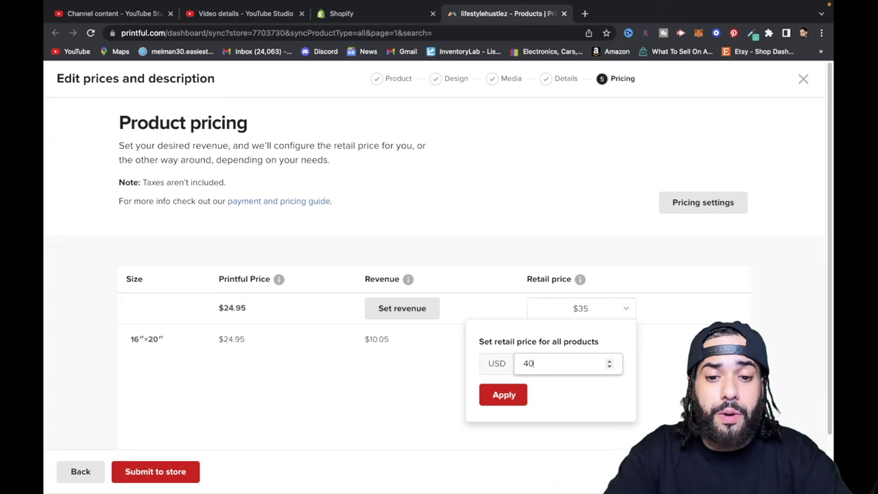
text(40)
click(499, 404)
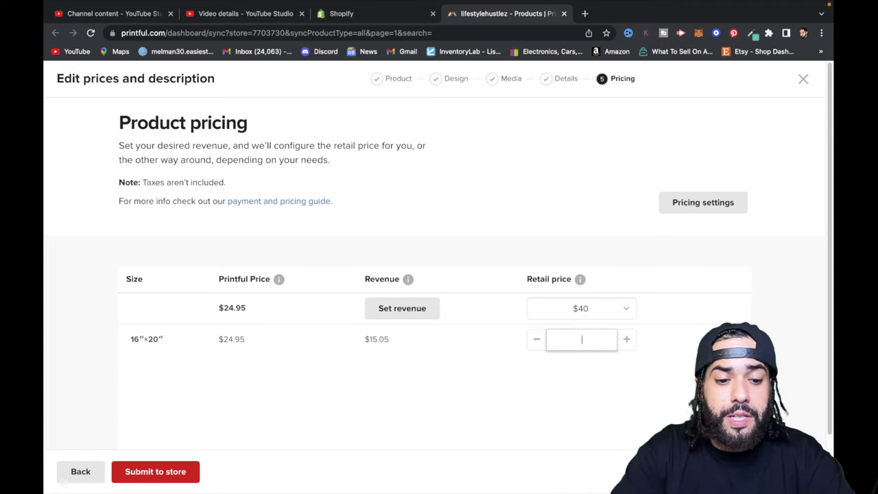
Step: Set the 16″×20″ bag's retail price to 35.00 and submit the product to the store
key(Tab)
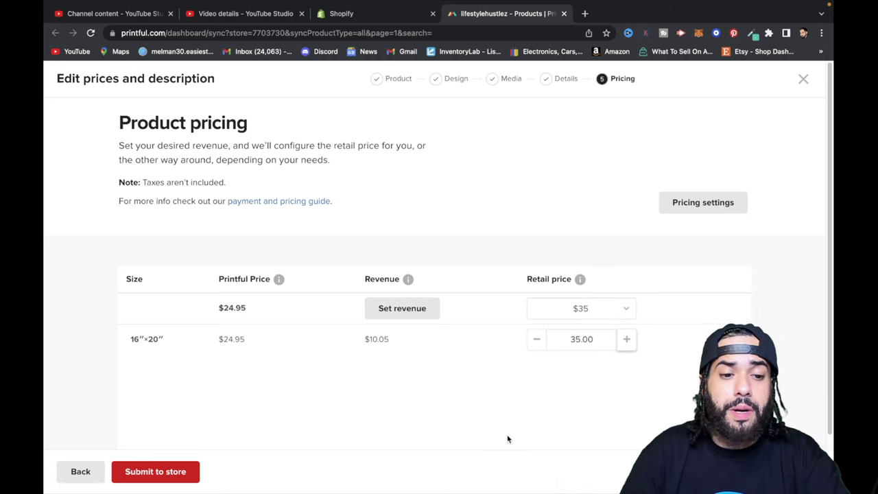
click(174, 473)
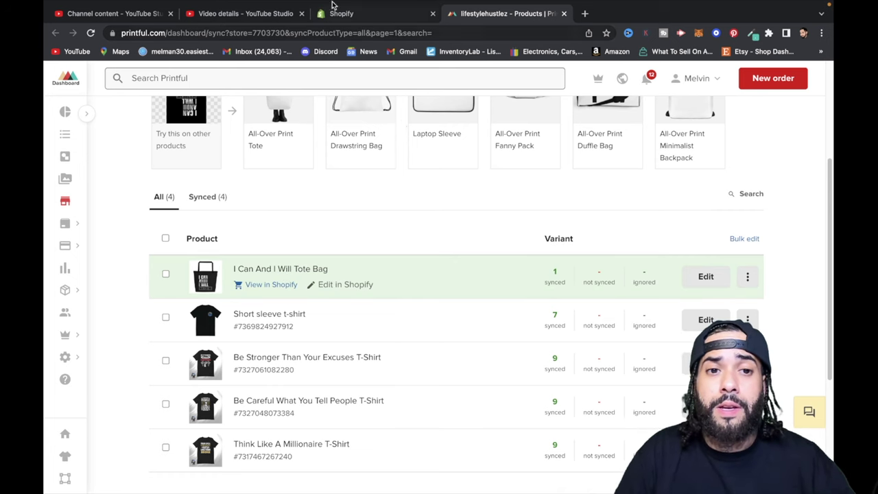
Step: Switch to Shopify, view the live online store and look through its home page from the New Releases to the footer
click(356, 17)
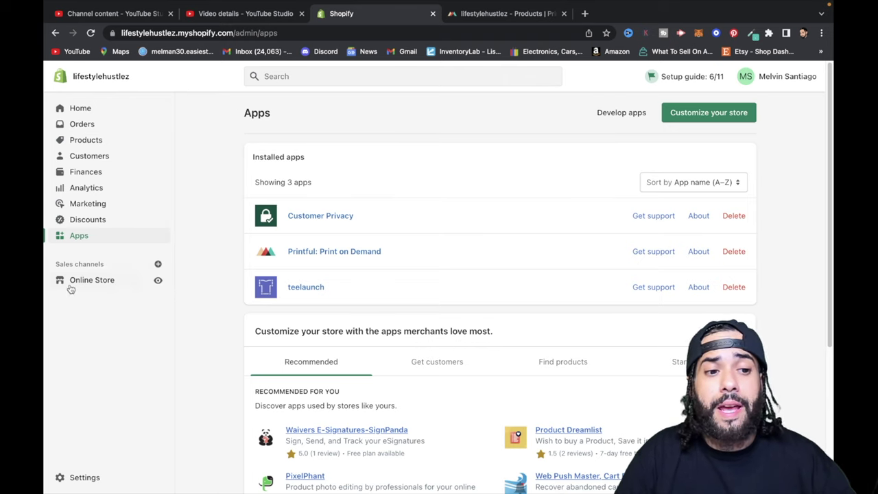
click(91, 286)
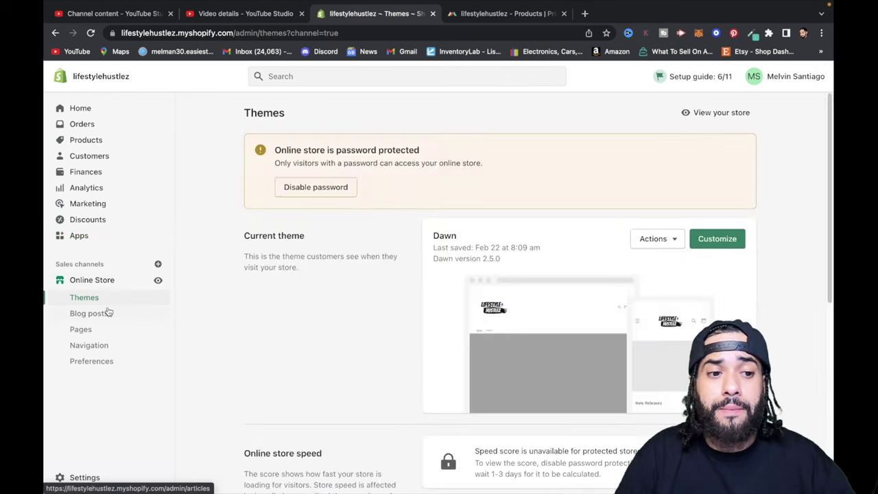
click(157, 279)
scroll(304, 233, down, 10)
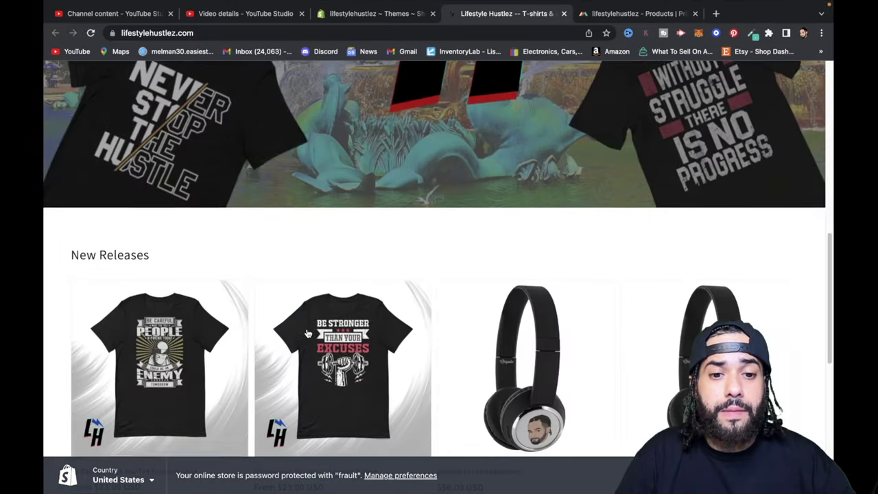
scroll(307, 333, down, 5)
scroll(304, 343, up, 12)
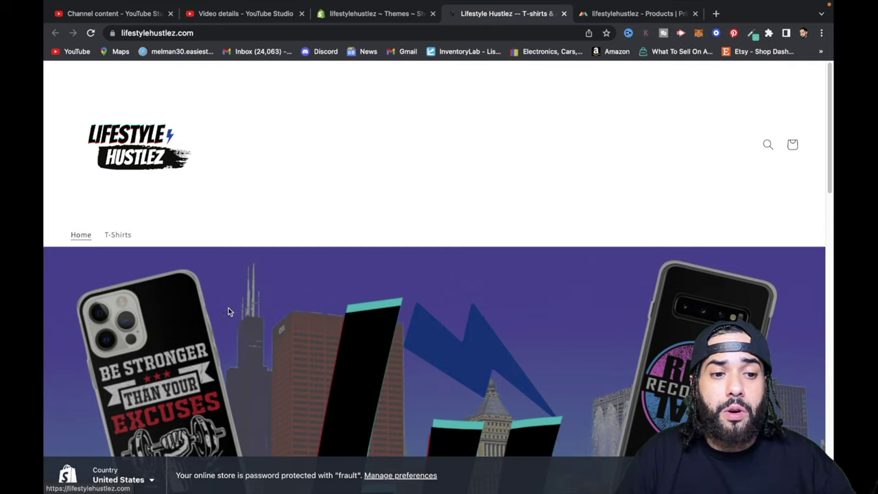
scroll(228, 312, down, 10)
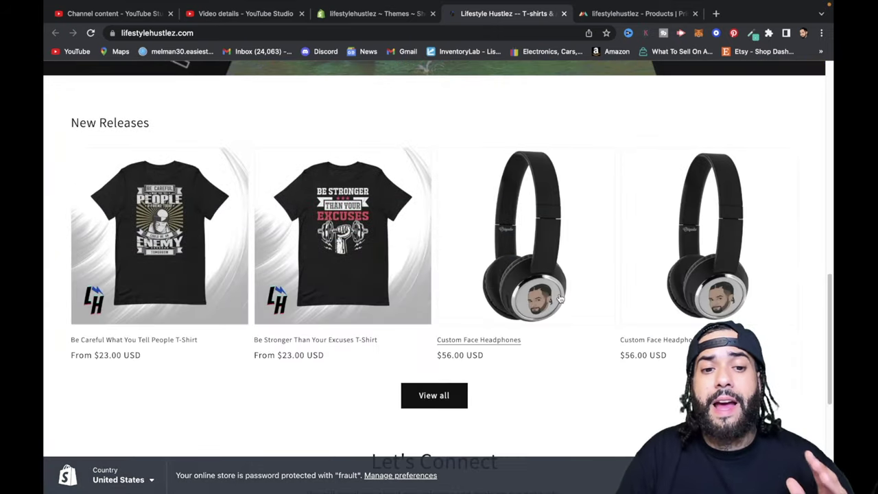
scroll(558, 298, down, 4)
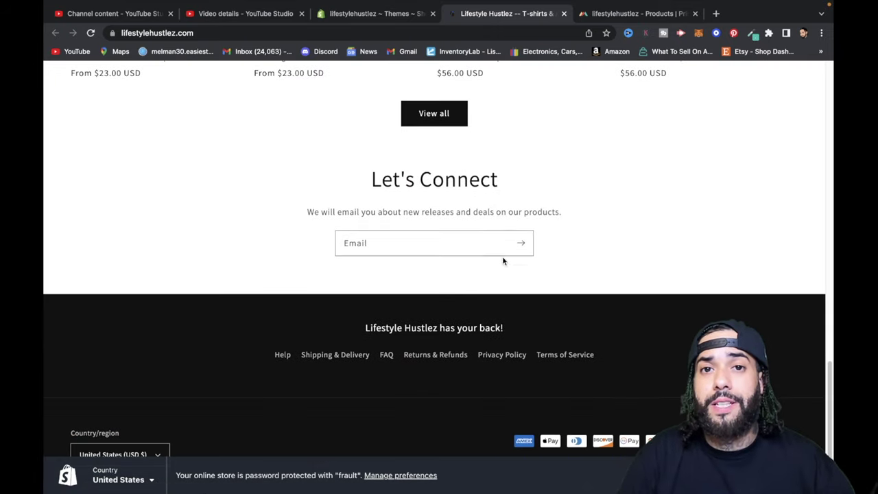
scroll(502, 260, up, 14)
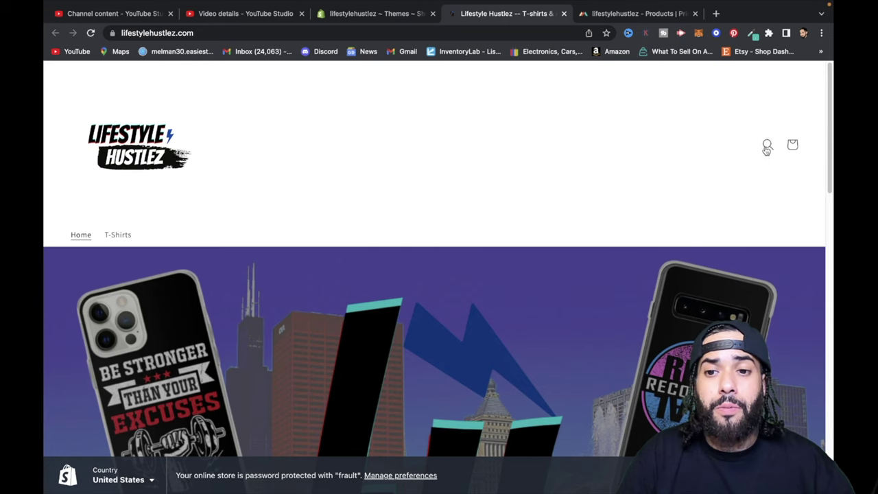
Step: Search the storefront for "tote bags" and review the search results
click(766, 146)
text(tot)
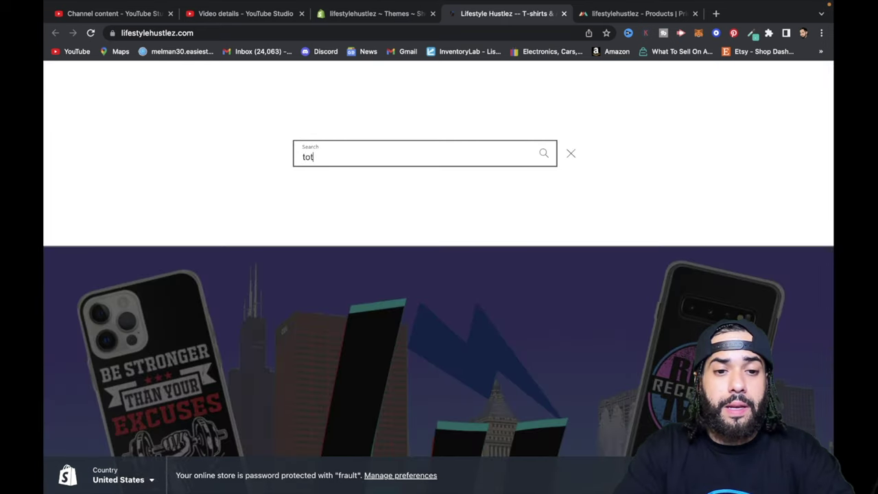
text(e bags)
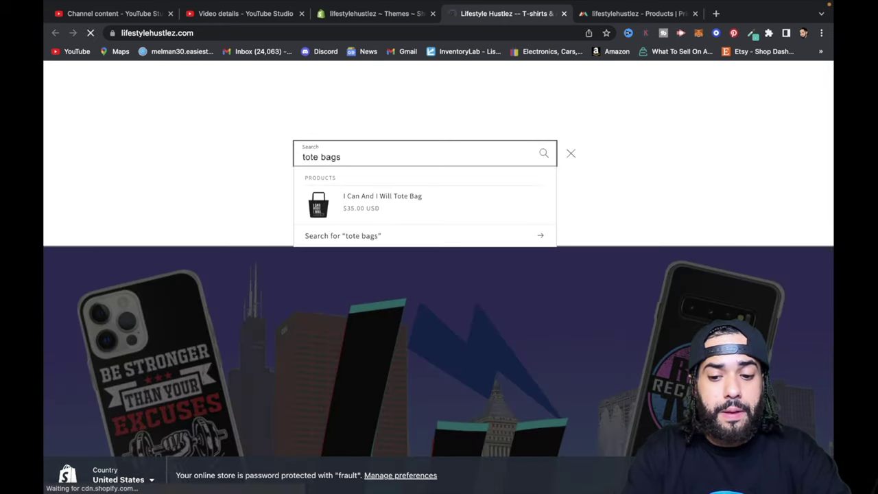
scroll(546, 266, down, 1)
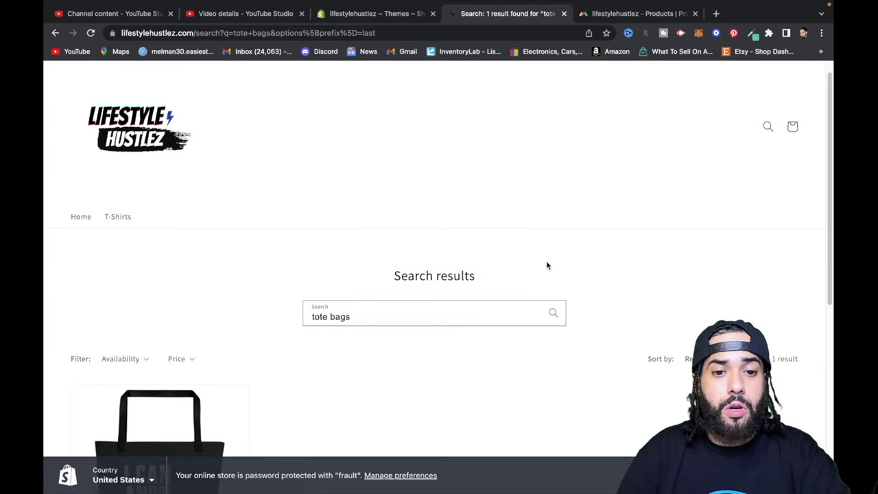
scroll(388, 277, down, 5)
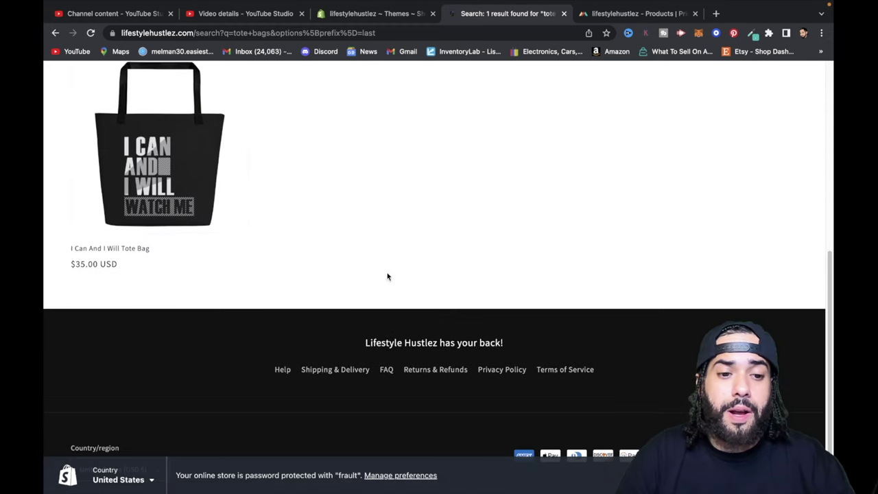
scroll(139, 304, up, 3)
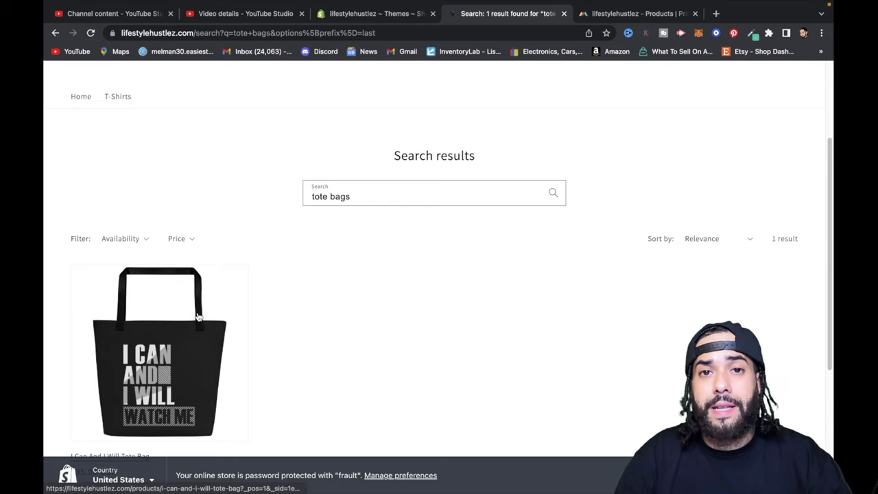
scroll(197, 316, down, 2)
scroll(183, 272, up, 2)
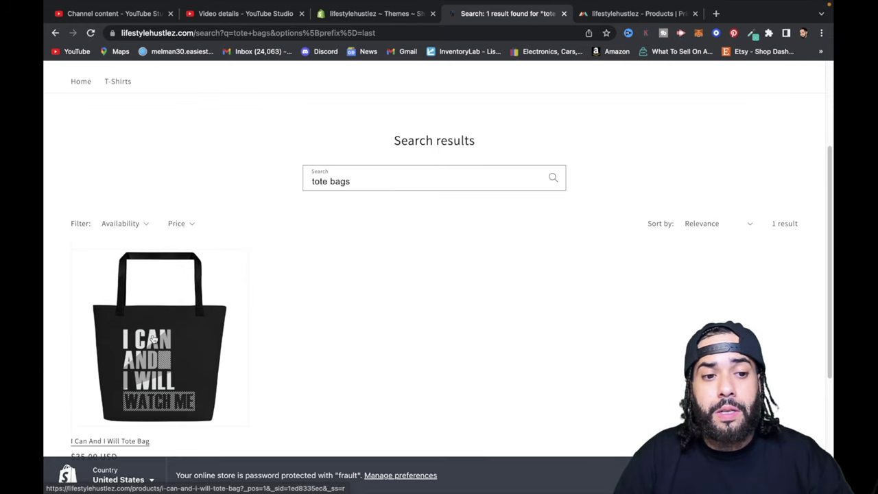
Step: Open the I Can And I Will Tote Bag product page and examine its mockup images, price and description
click(152, 338)
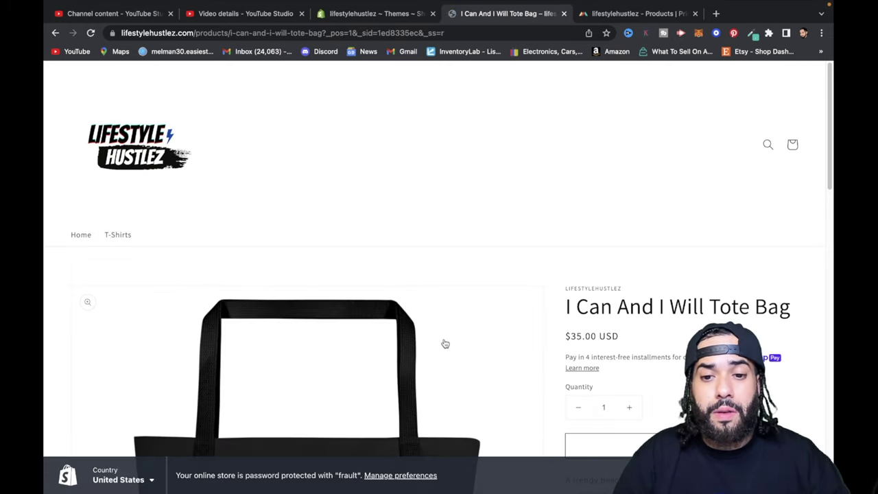
scroll(444, 343, down, 3)
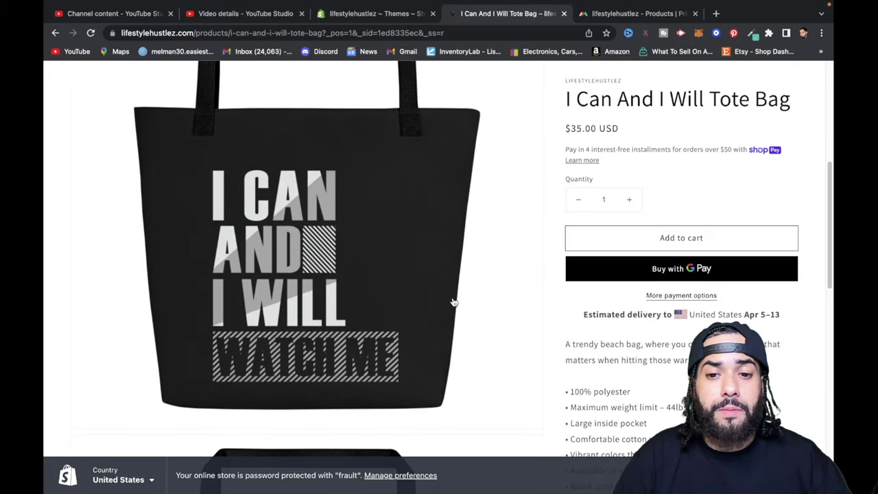
scroll(460, 307, down, 2)
scroll(568, 321, up, 3)
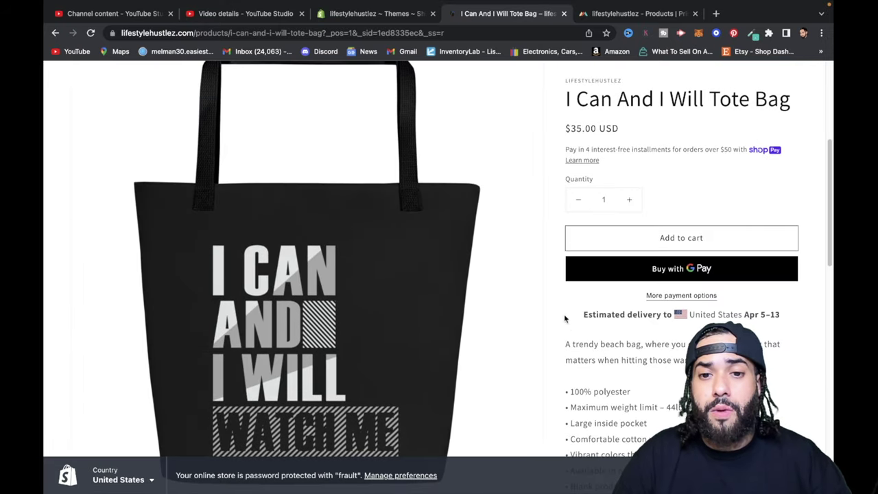